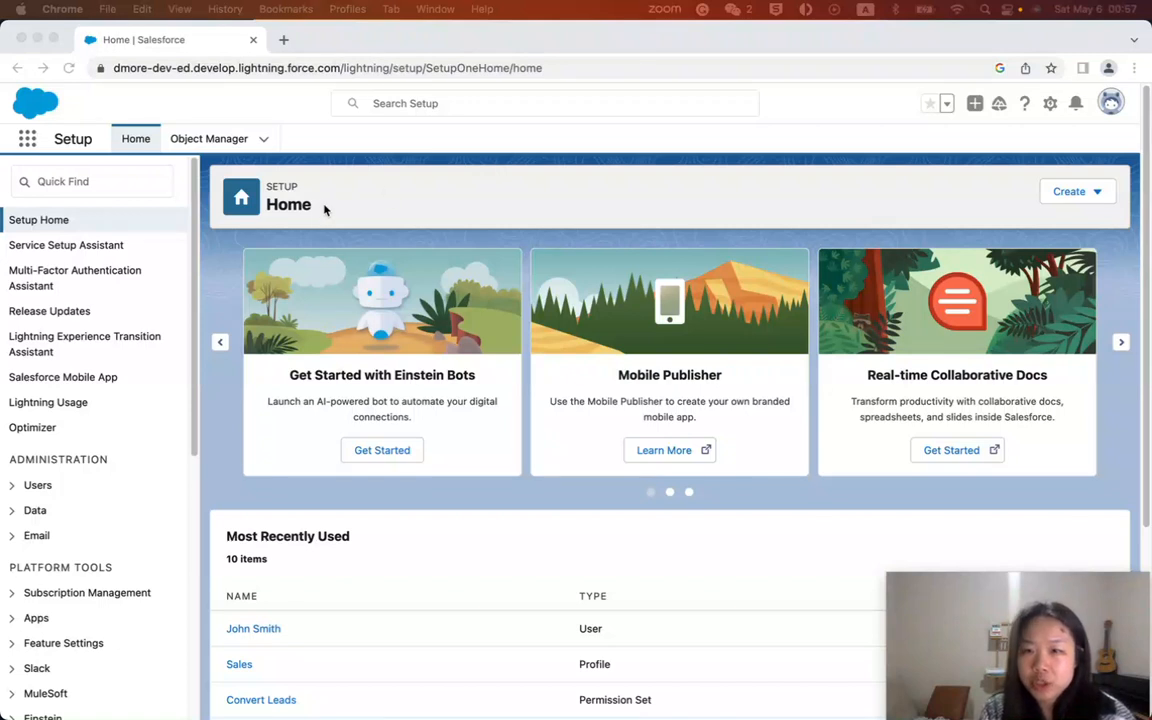
Search the Setup menu for "data" and open the Data Loader page under Integrations.
{"action": "left_click", "coordinate": [93, 183]}
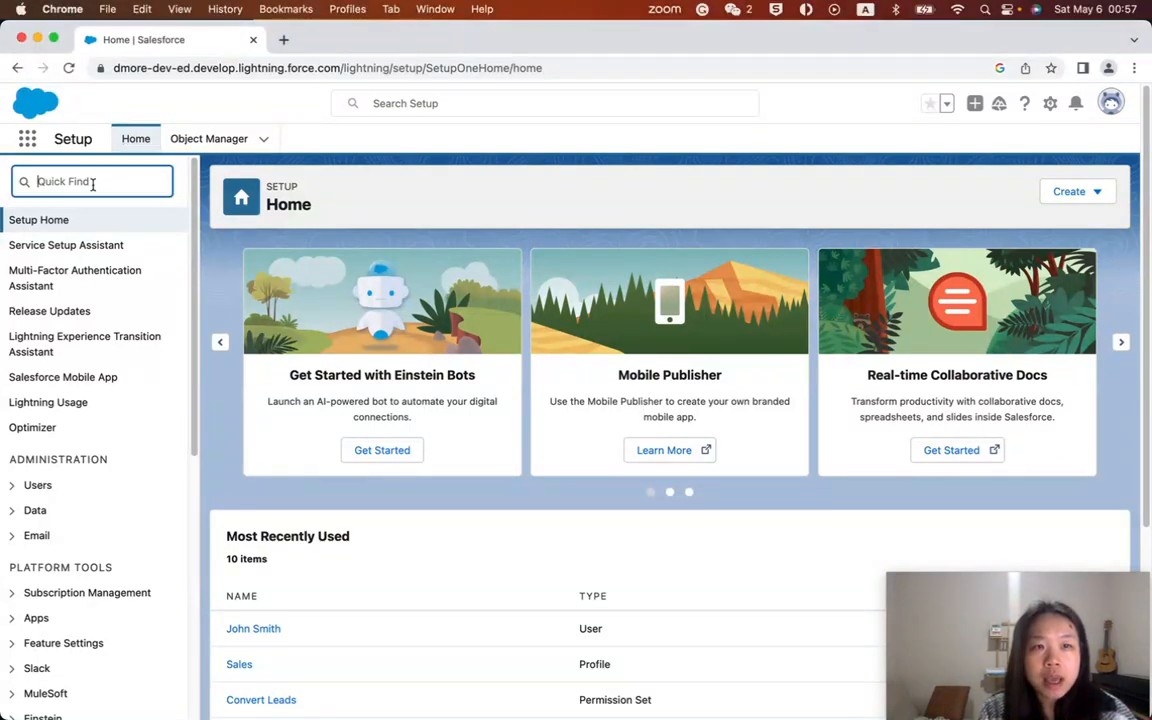
{"action": "type", "text": "da"}
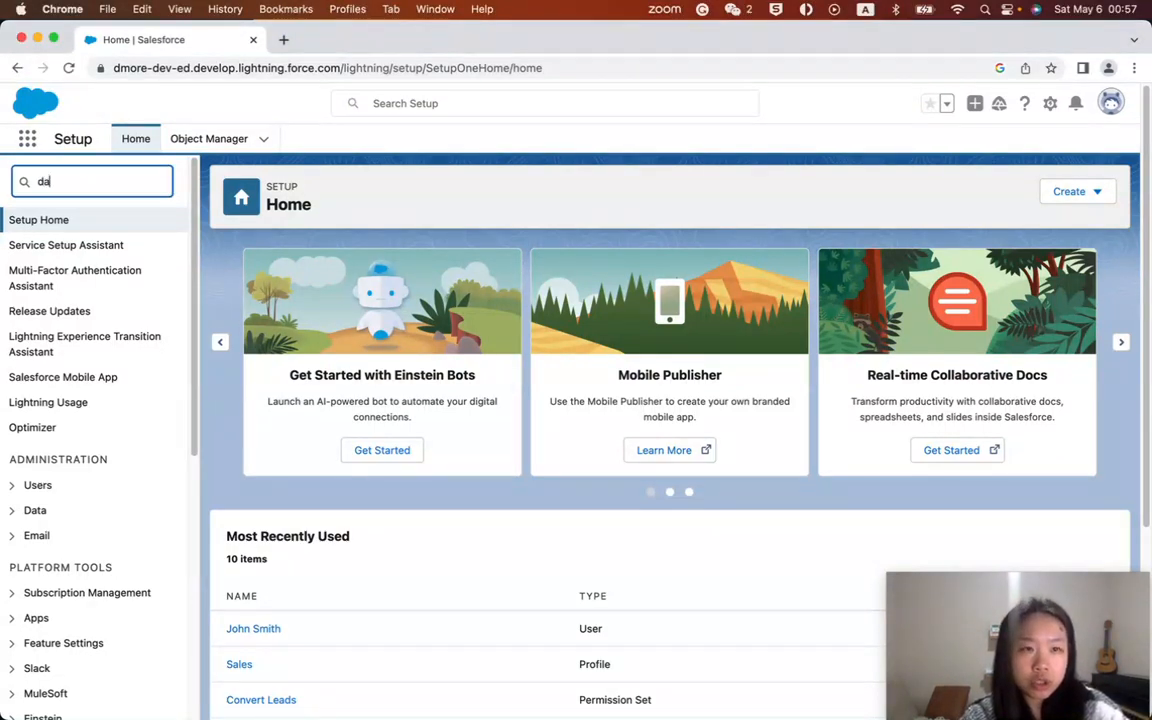
{"action": "type", "text": "ta"}
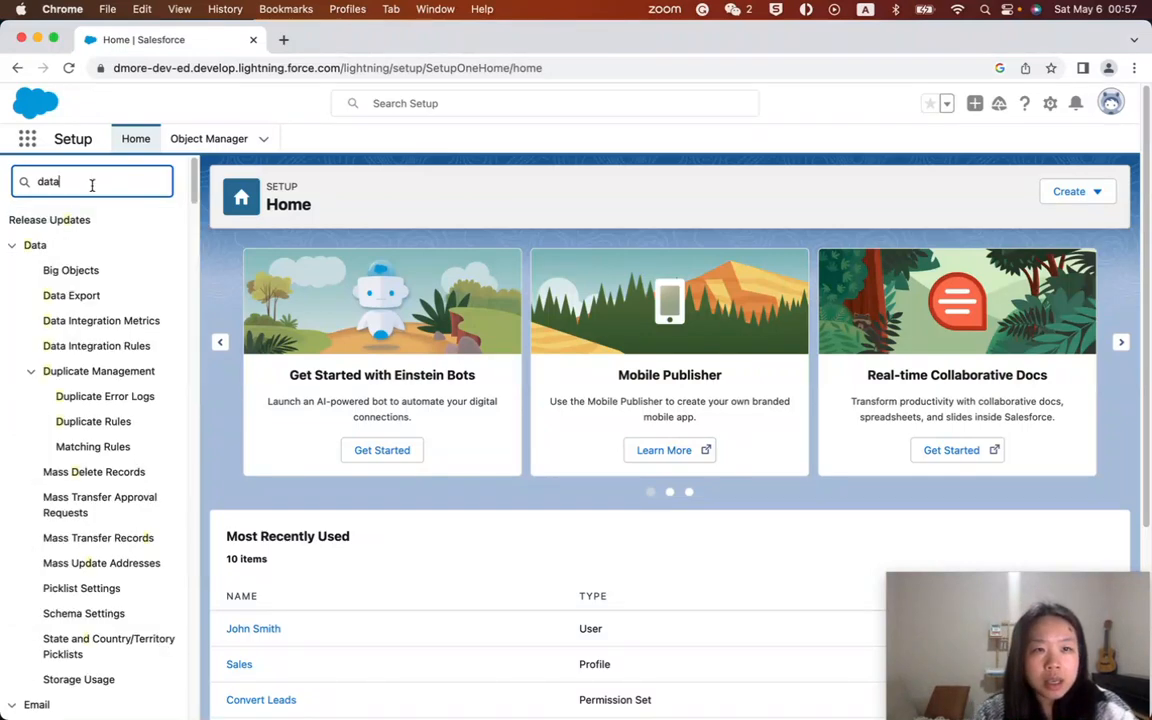
{"action": "scroll", "coordinate": [143, 509], "scroll_direction": "down", "scroll_amount": 10}
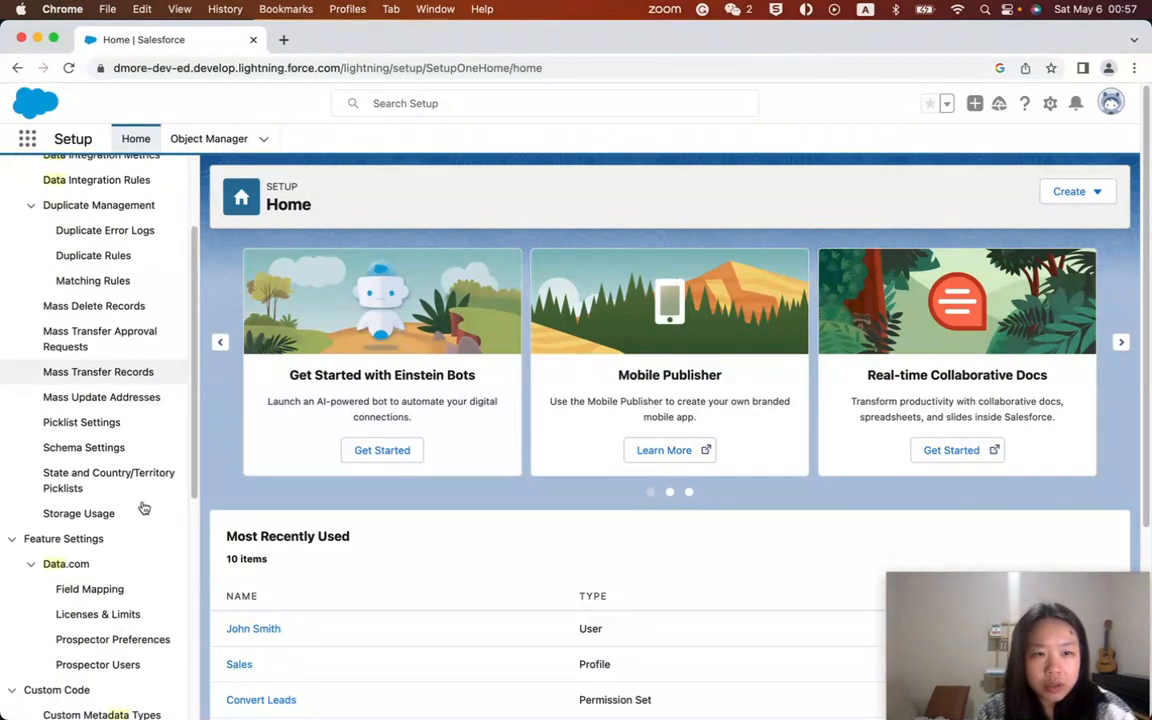
{"action": "scroll", "coordinate": [140, 500], "scroll_direction": "down", "scroll_amount": 2}
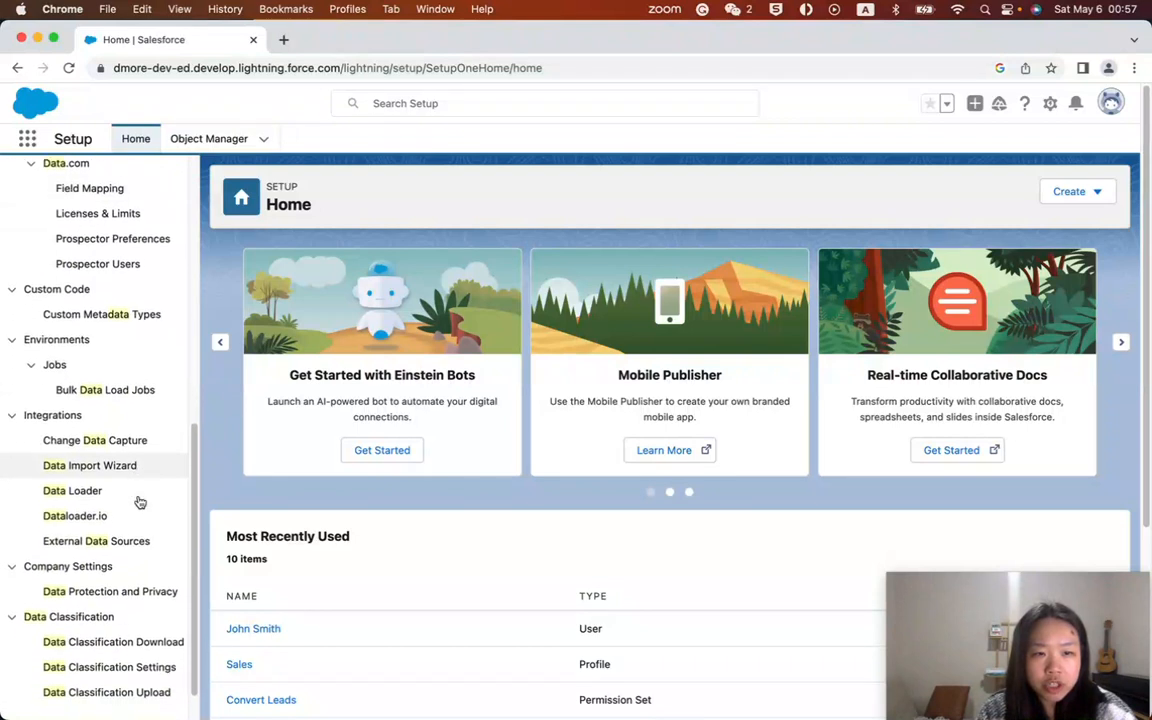
{"action": "left_click", "coordinate": [76, 452]}
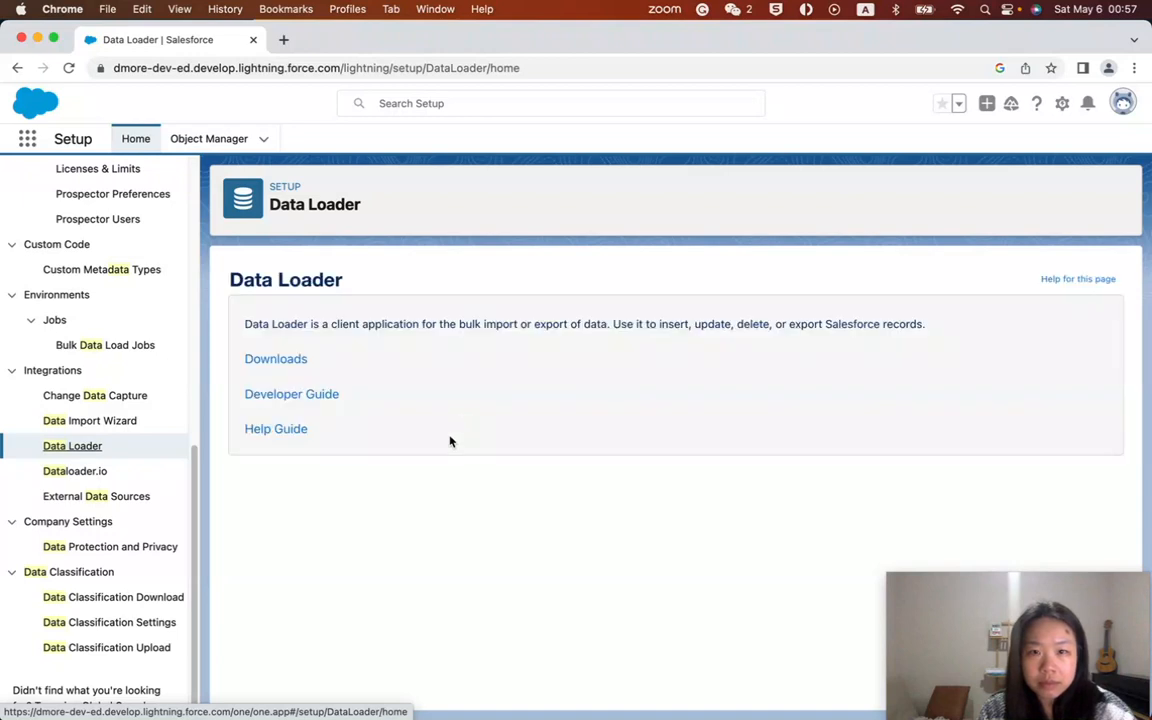
Open the Data Loader developer guide, accepting the external redirect, and go to its Install Data Loader on macOS page.
{"action": "left_click", "coordinate": [294, 400]}
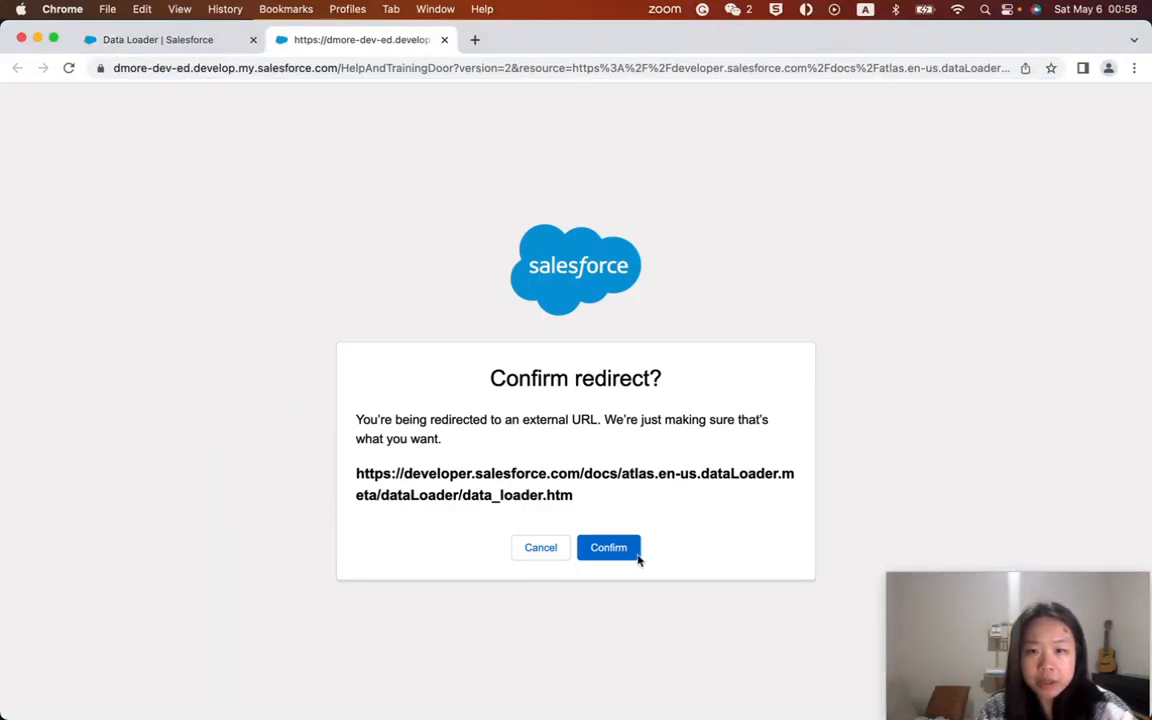
{"action": "left_click", "coordinate": [615, 549]}
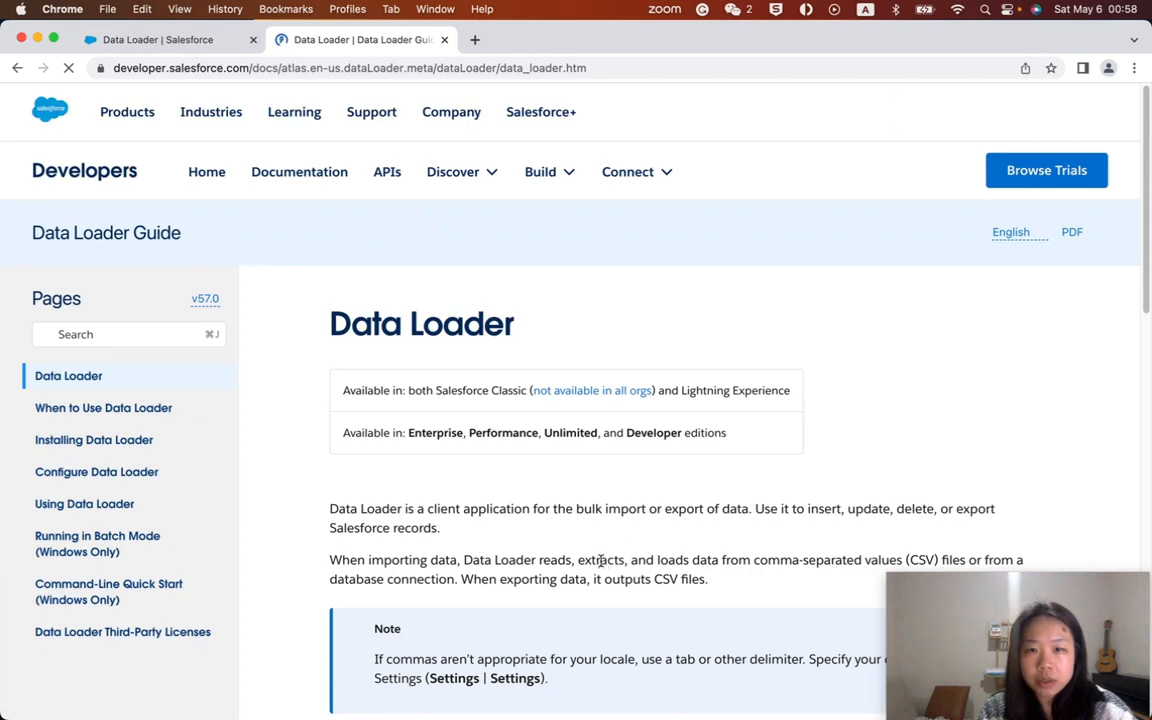
{"action": "scroll", "coordinate": [600, 562], "scroll_direction": "down", "scroll_amount": 5}
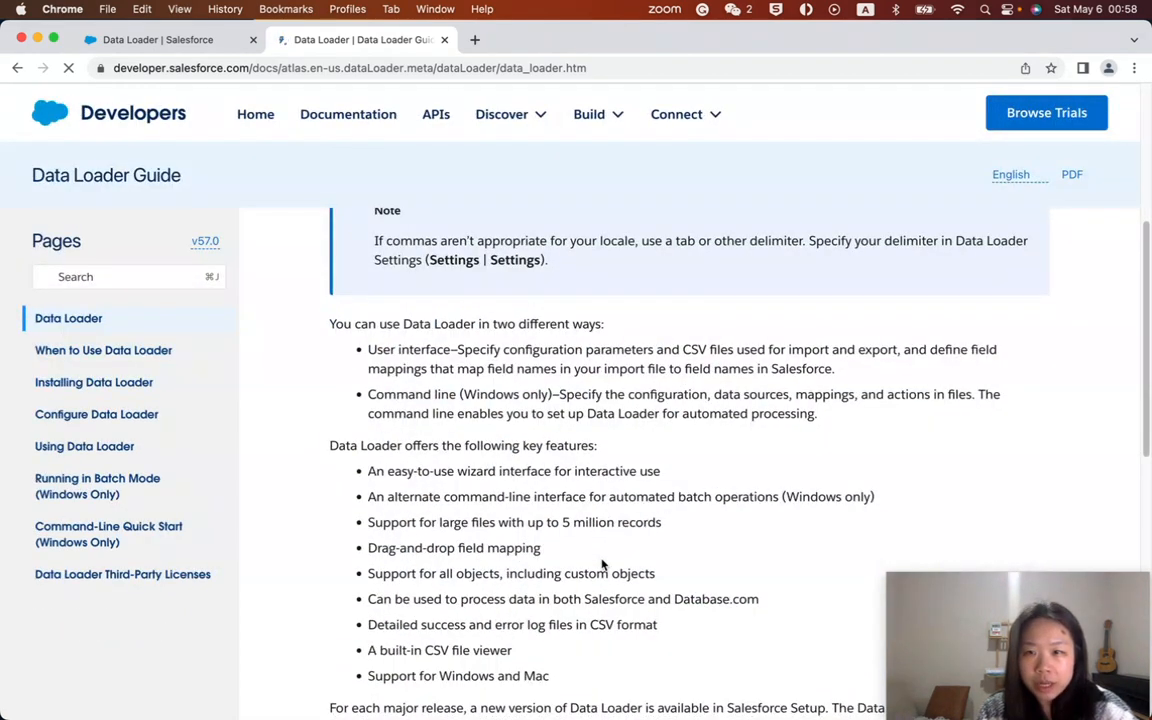
{"action": "scroll", "coordinate": [602, 562], "scroll_direction": "down", "scroll_amount": 4}
{"action": "scroll", "coordinate": [602, 562], "scroll_direction": "up", "scroll_amount": 3}
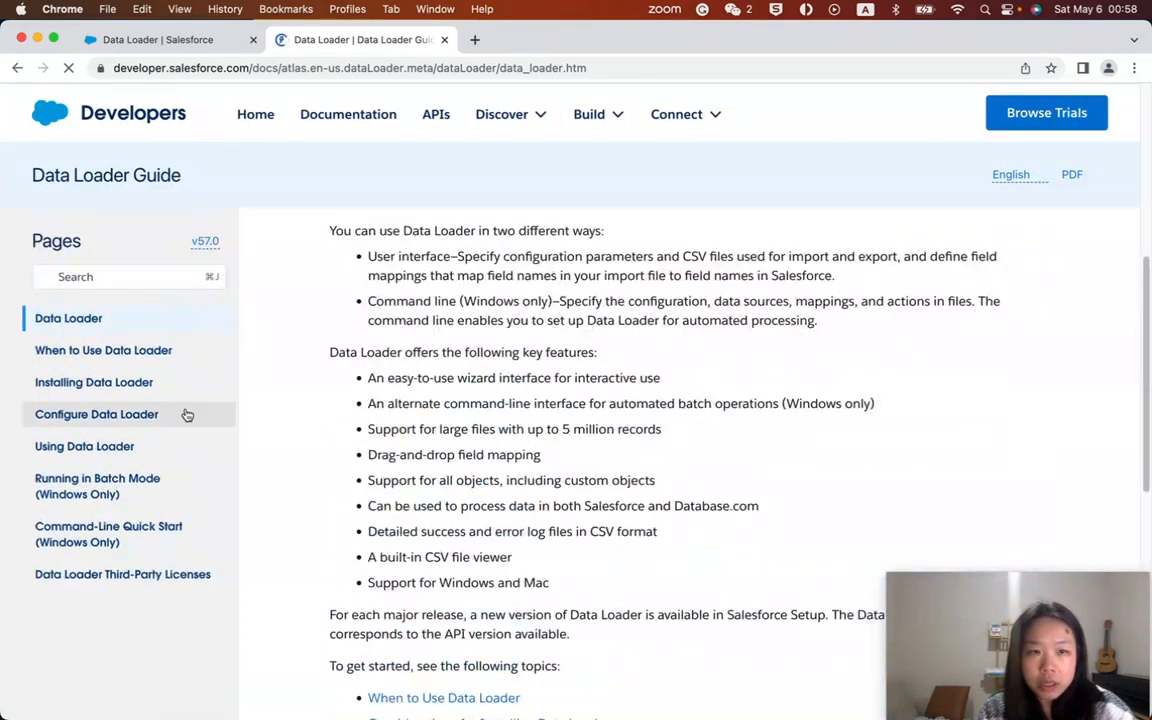
{"action": "left_click", "coordinate": [90, 386]}
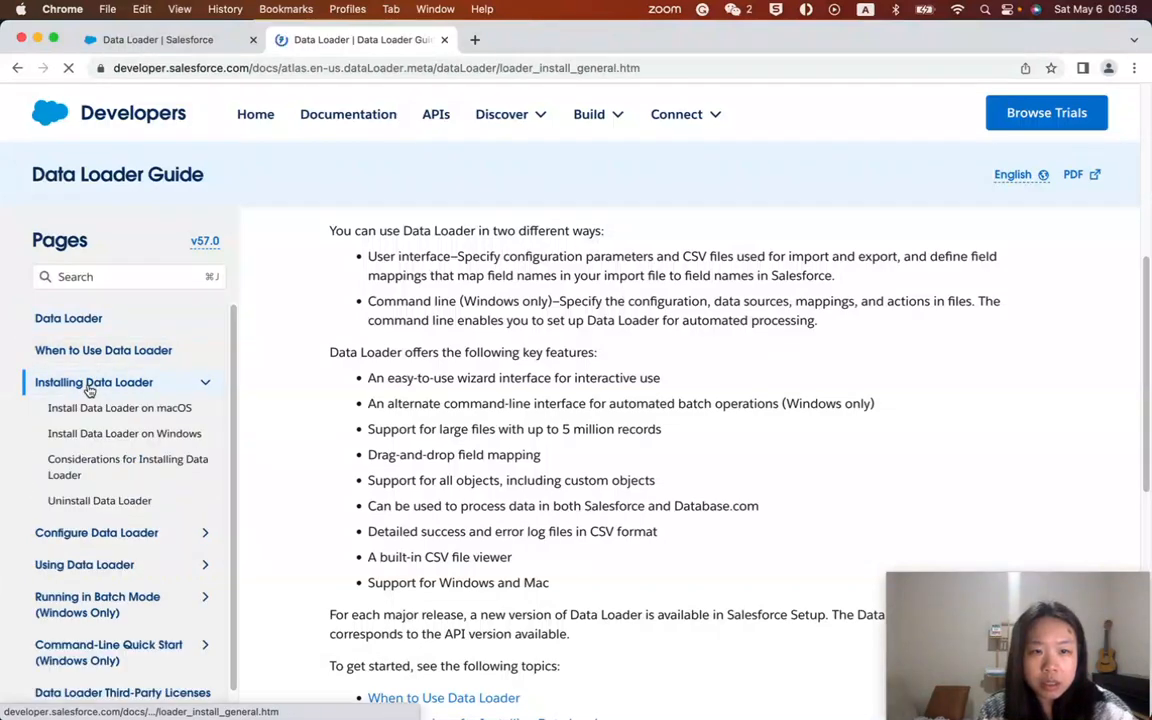
{"action": "left_click", "coordinate": [106, 417]}
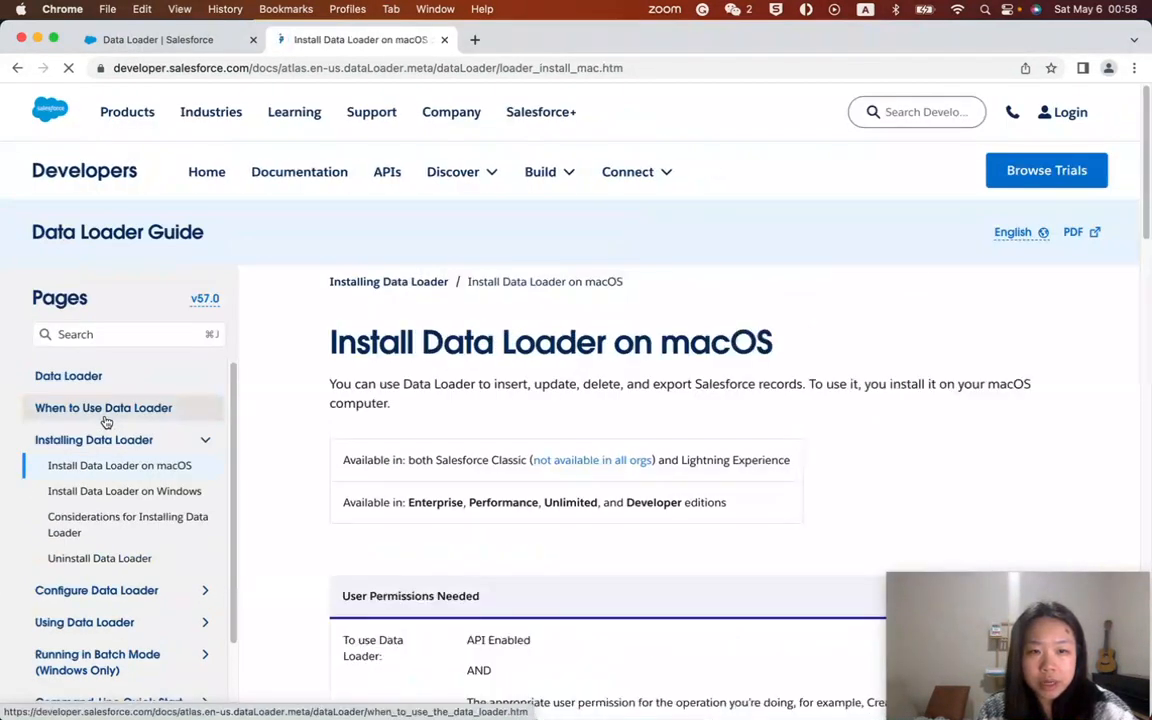
Follow the guide's macOS link for the Java runtime and download the free Azul Zulu build of OpenJDK.
{"action": "scroll", "coordinate": [700, 512], "scroll_direction": "down", "scroll_amount": 5}
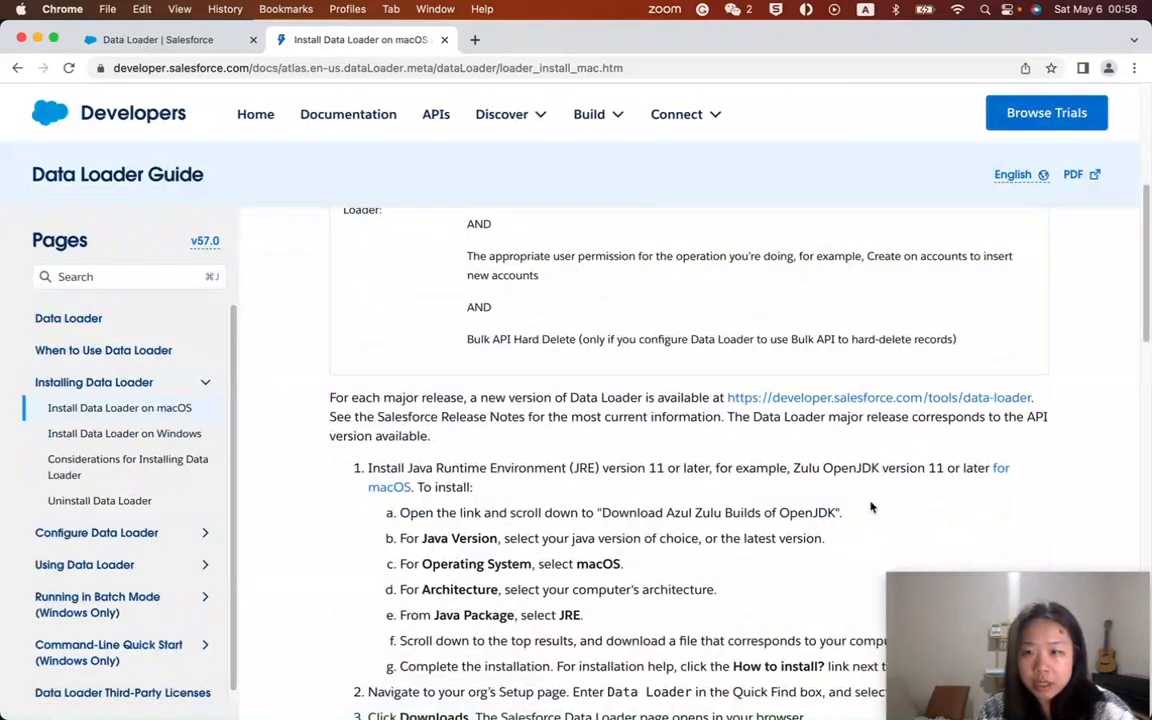
{"action": "left_click", "coordinate": [998, 474]}
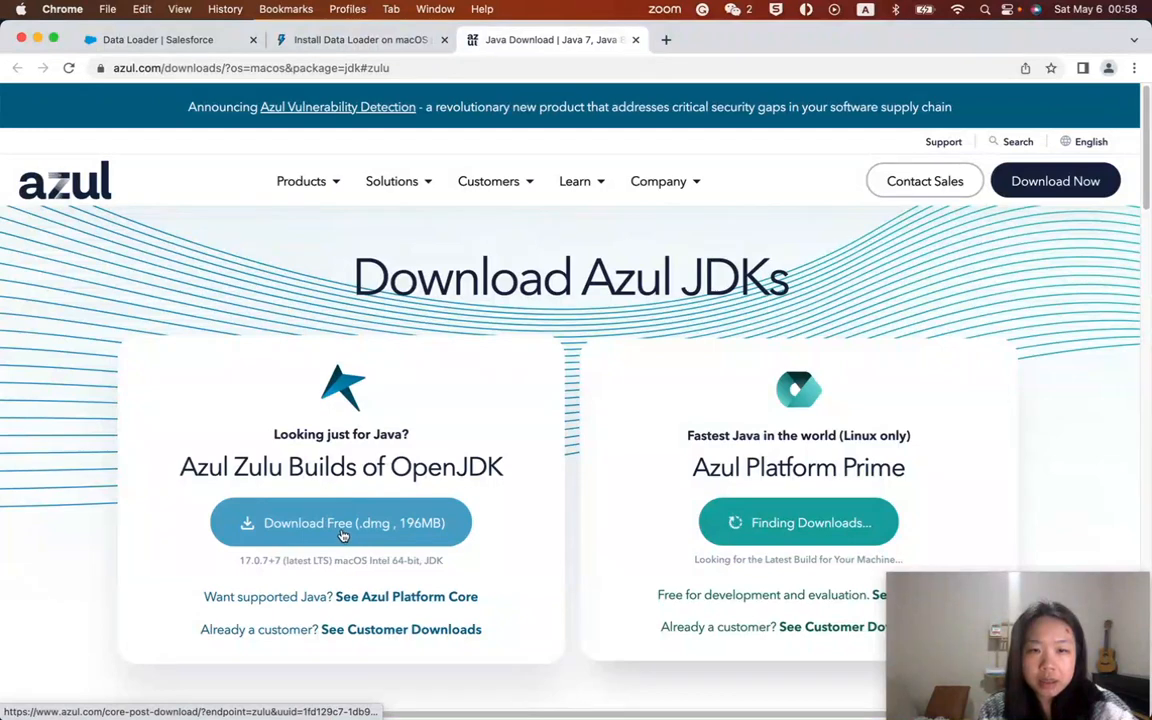
{"action": "left_click", "coordinate": [294, 531]}
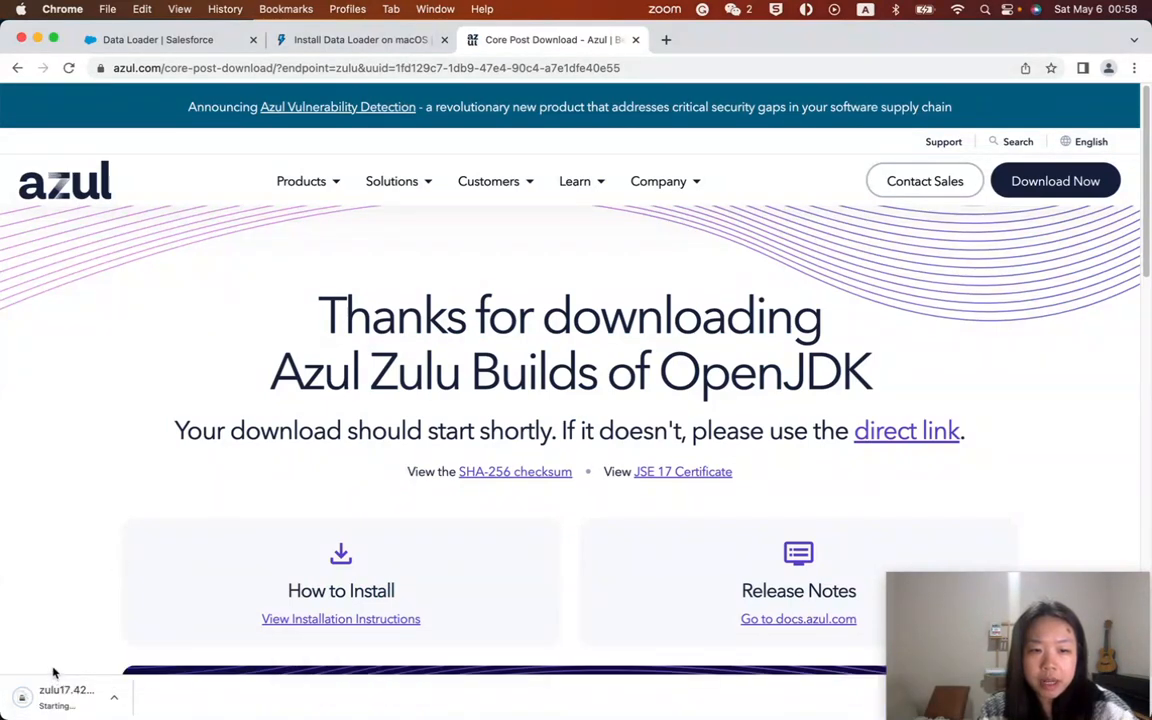
From the Data Loader page in Setup, go to its downloads site and download the Summer '23 release (v58.0.0).
{"action": "left_click", "coordinate": [160, 40]}
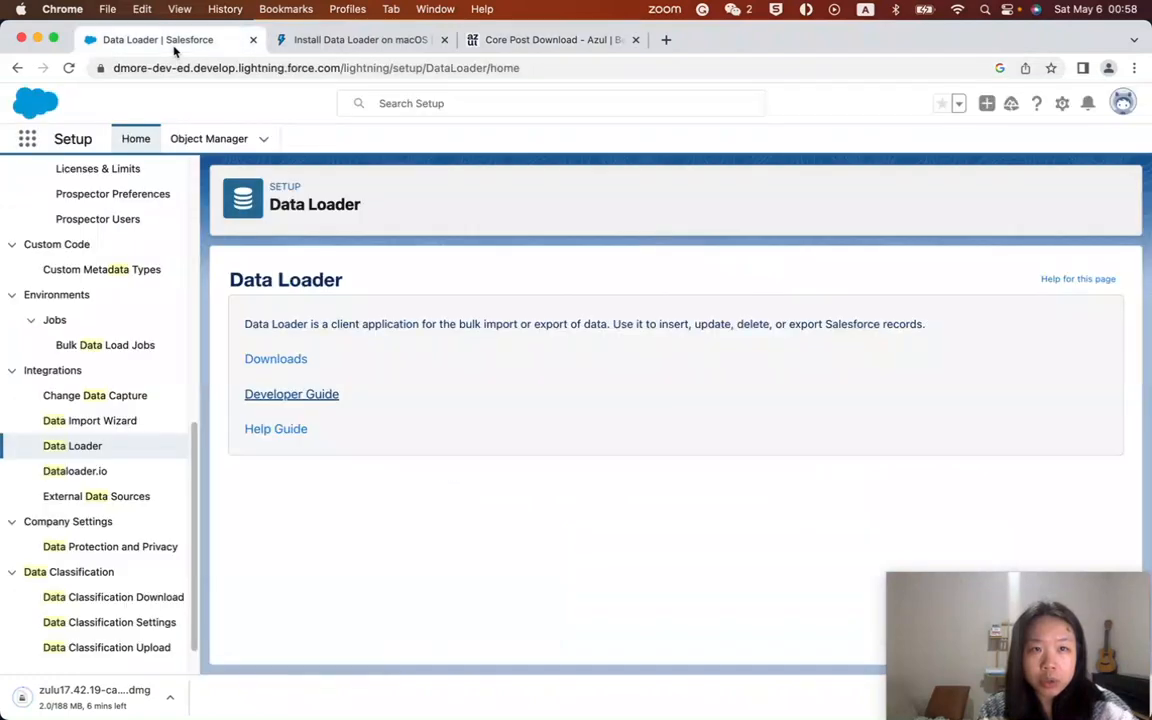
{"action": "left_click", "coordinate": [255, 366]}
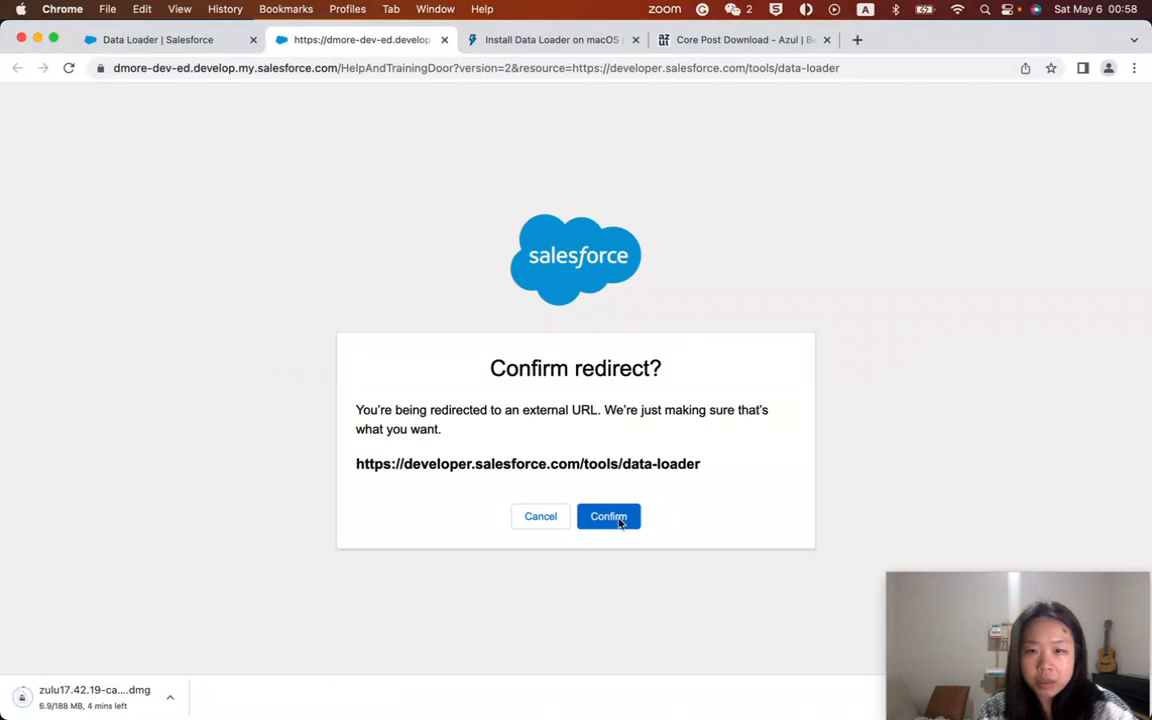
{"action": "left_click", "coordinate": [620, 522]}
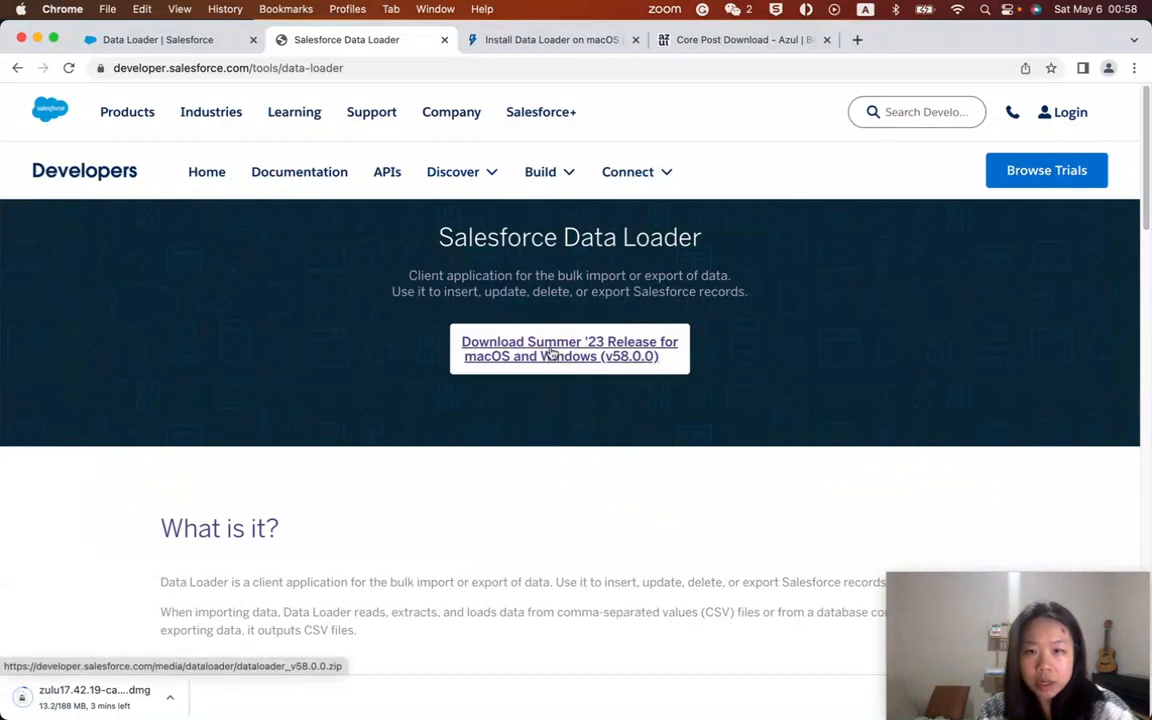
{"action": "left_click", "coordinate": [549, 352]}
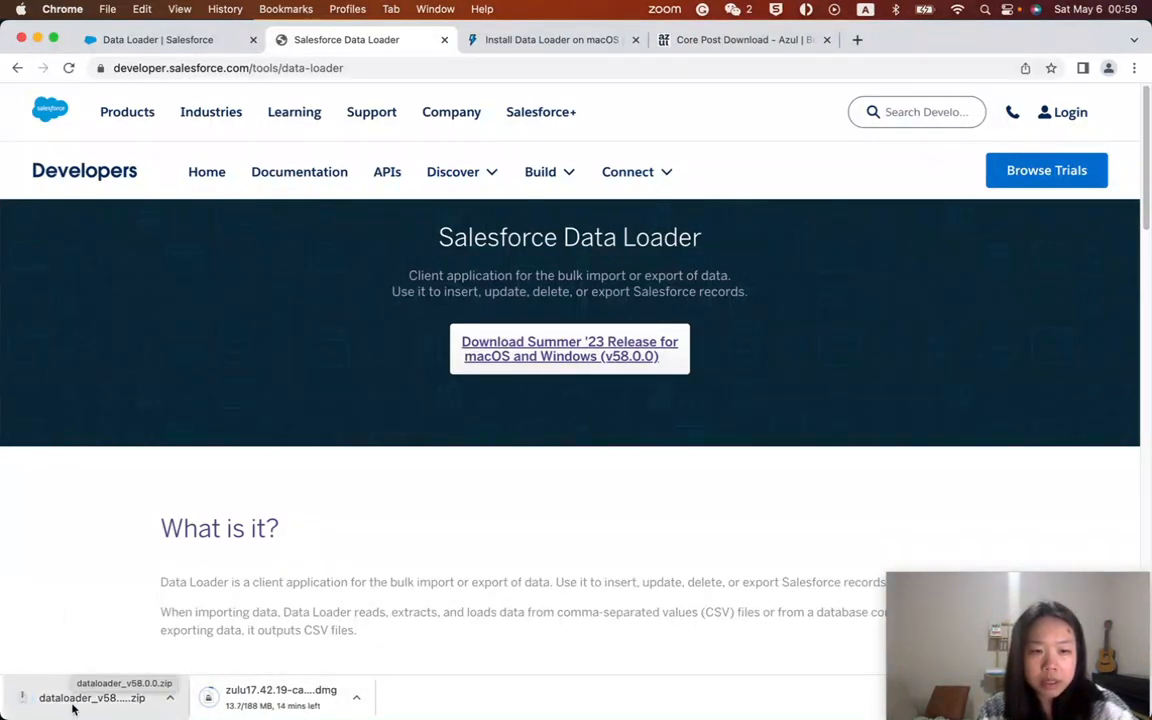
Show the downloaded dataloader_v58.0.0.zip in Finder and move it to the Applications folder.
{"action": "left_click", "coordinate": [168, 700]}
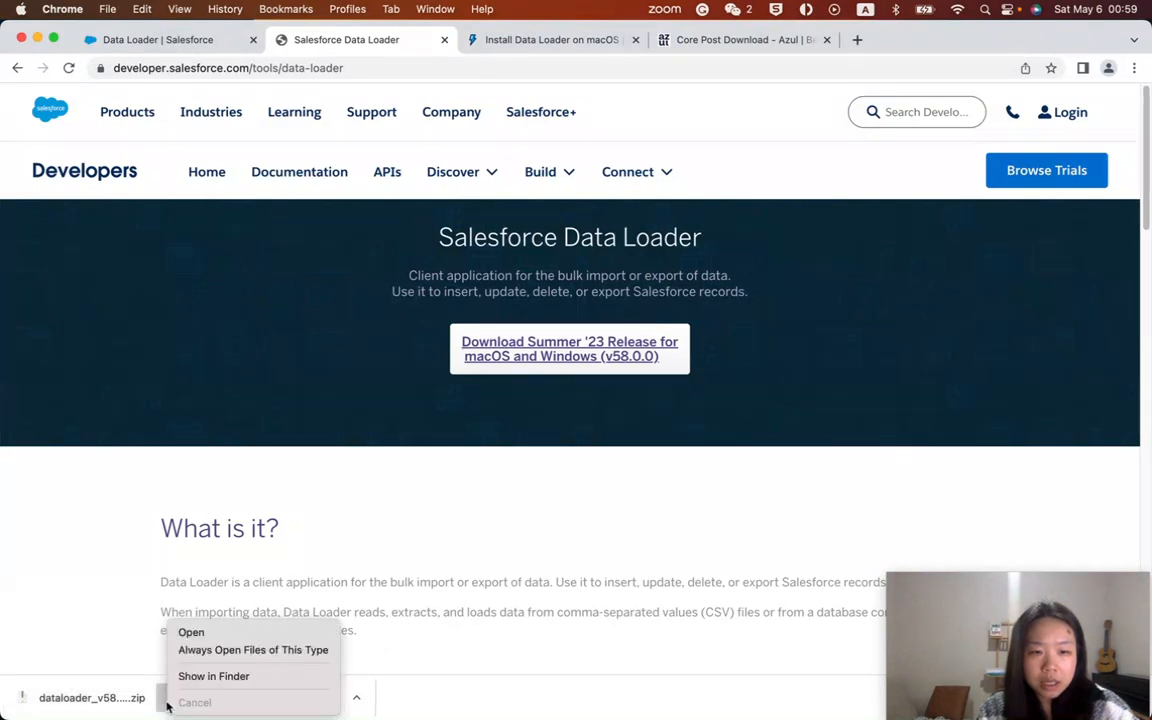
{"action": "left_click", "coordinate": [184, 682]}
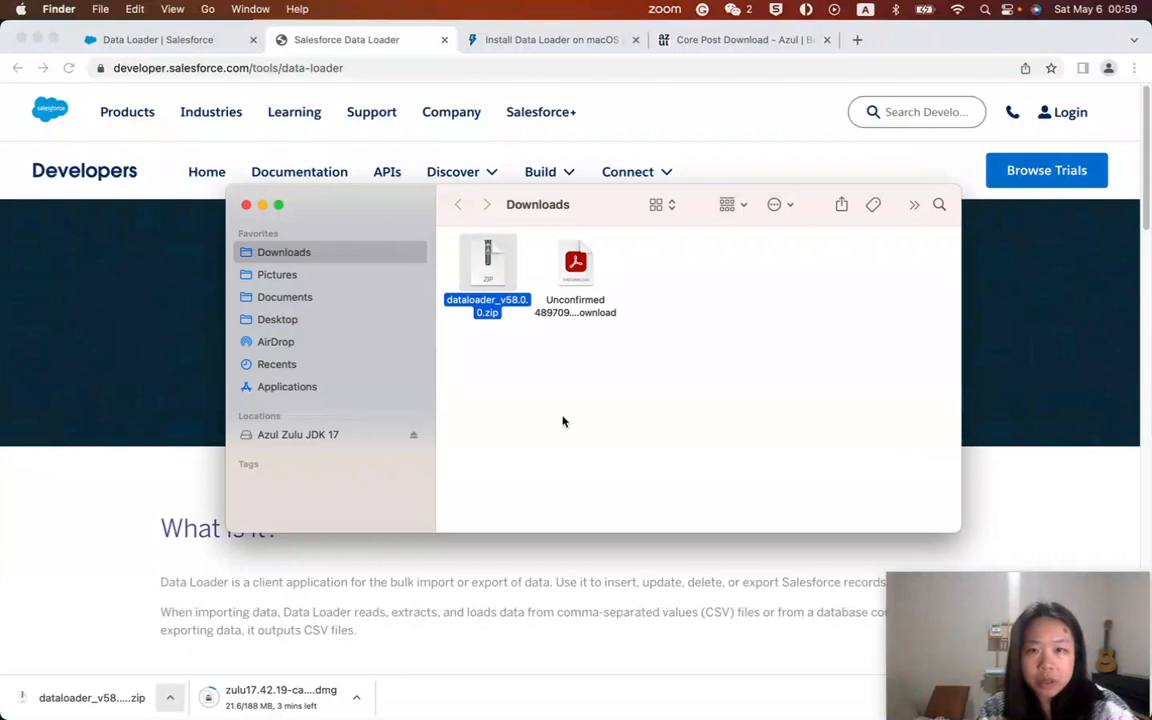
{"action": "left_click", "coordinate": [563, 421]}
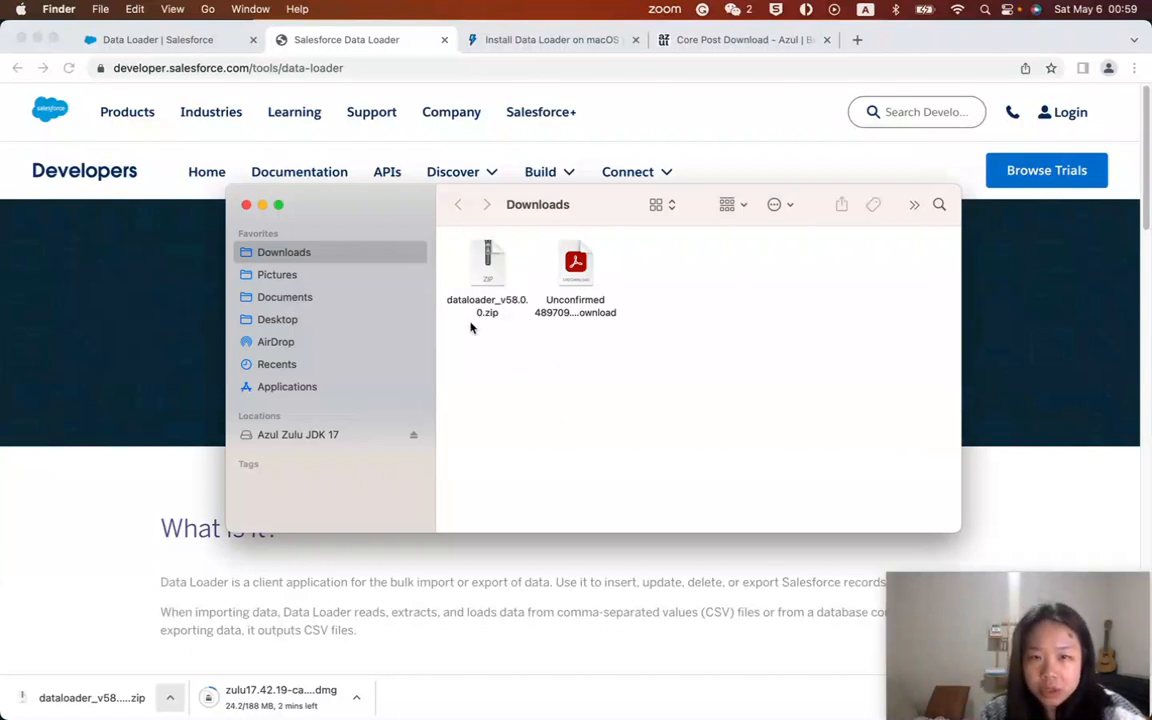
{"action": "left_click", "coordinate": [484, 266]}
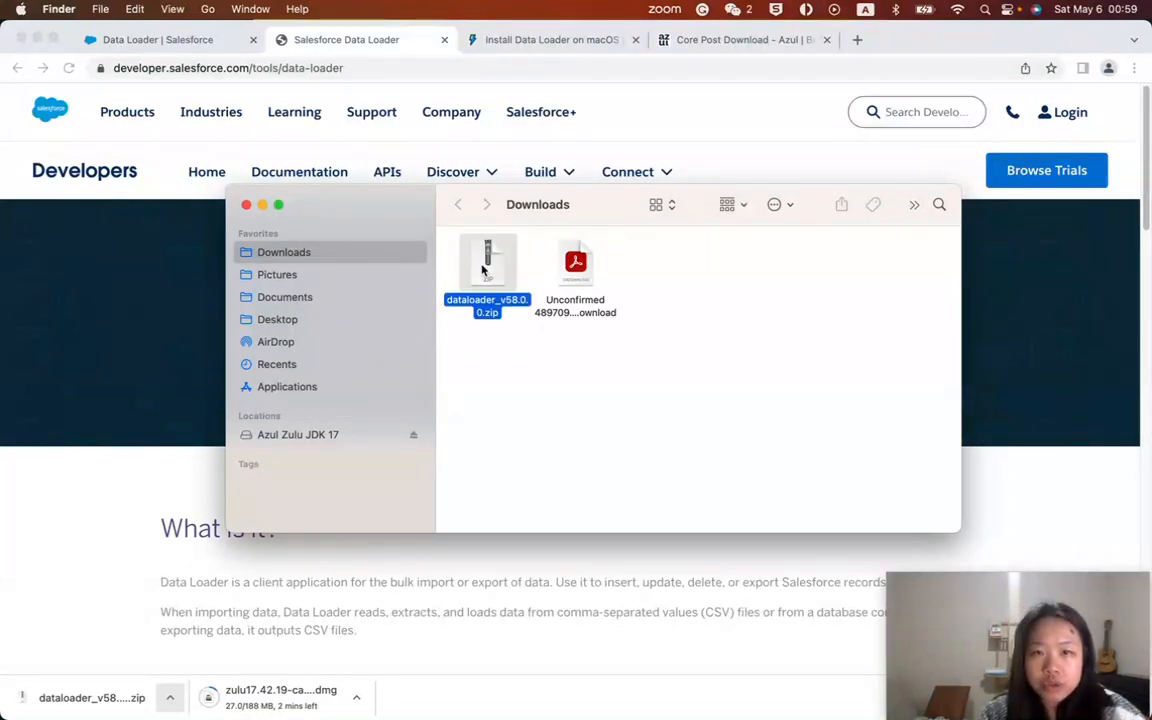
{"action": "left_click_drag", "start_coordinate": [484, 268], "coordinate": [324, 393]}
Extract dataloader_v58.0.0.zip in the Applications folder and open the resulting dataloader_v58.0.0 folder.
{"action": "scroll", "coordinate": [660, 412], "scroll_direction": "down", "scroll_amount": 3}
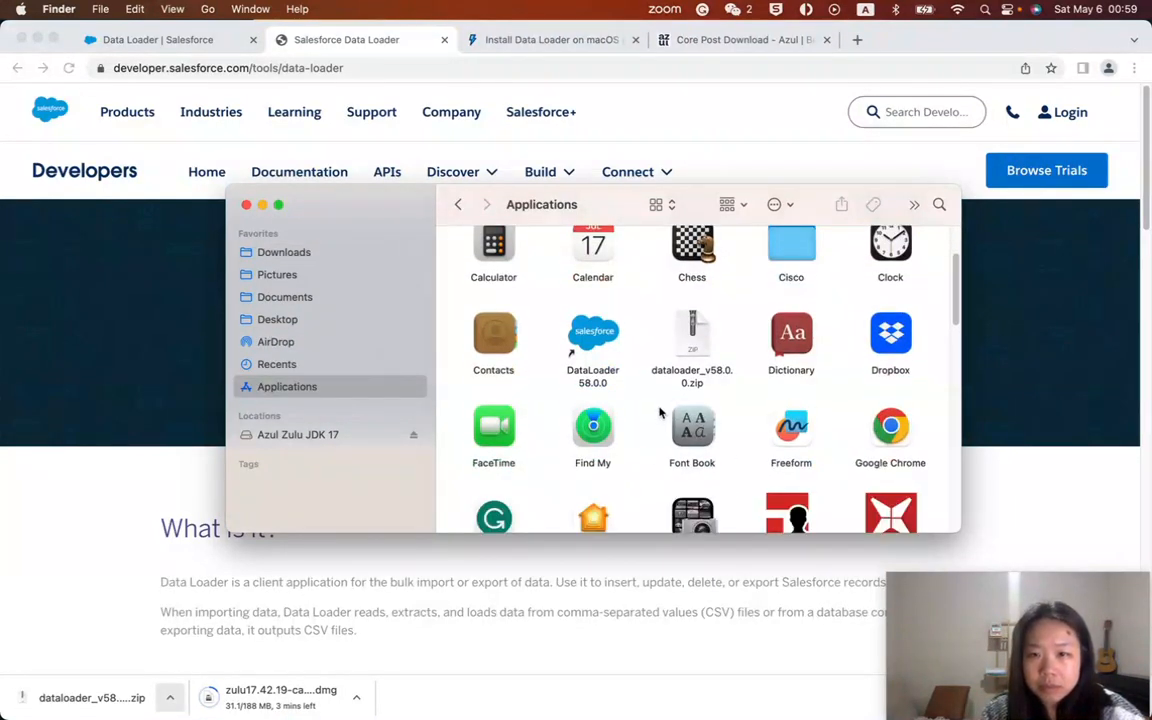
{"action": "double_click", "coordinate": [691, 343]}
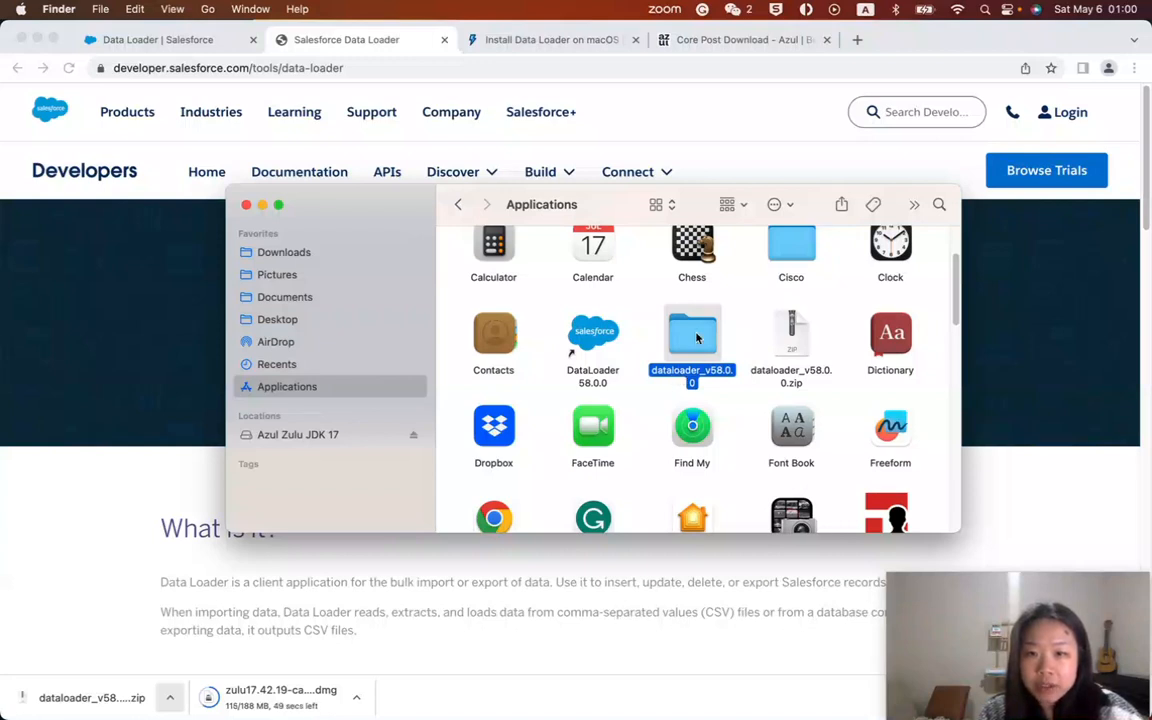
{"action": "double_click", "coordinate": [693, 337]}
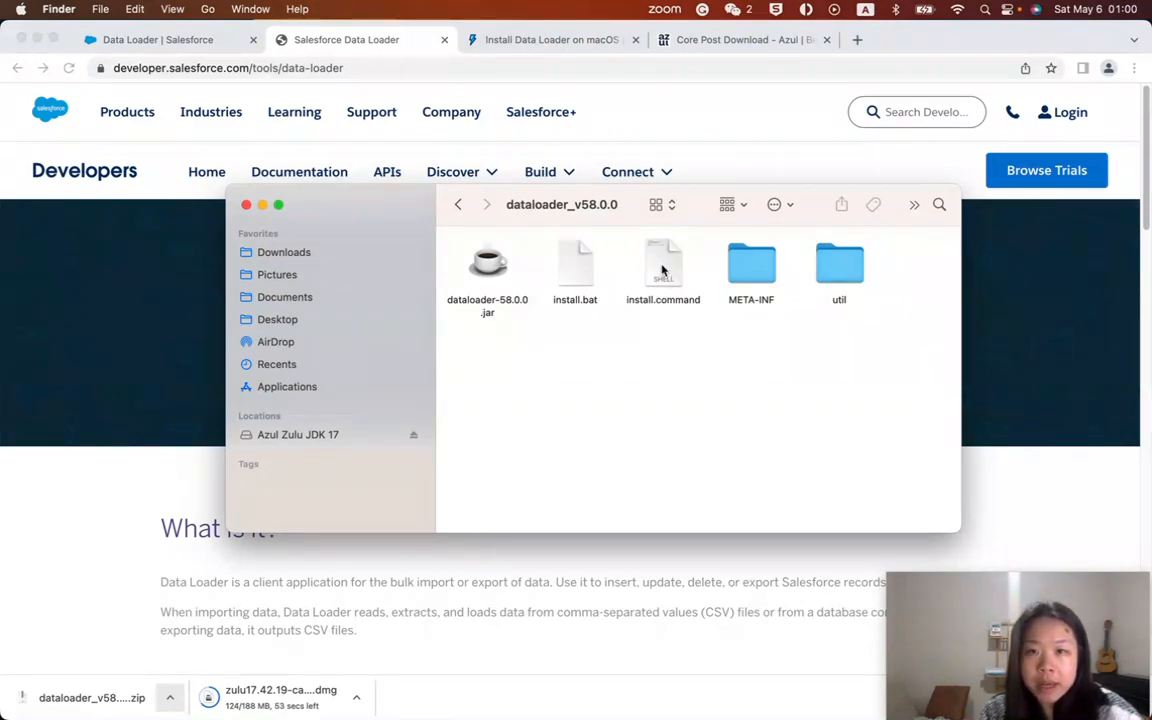
Run install.command from the dataloader_v58.0.0 folder to start the Data Loader installer in Terminal.
{"action": "left_click", "coordinate": [661, 270]}
{"action": "right_click", "coordinate": [663, 268]}
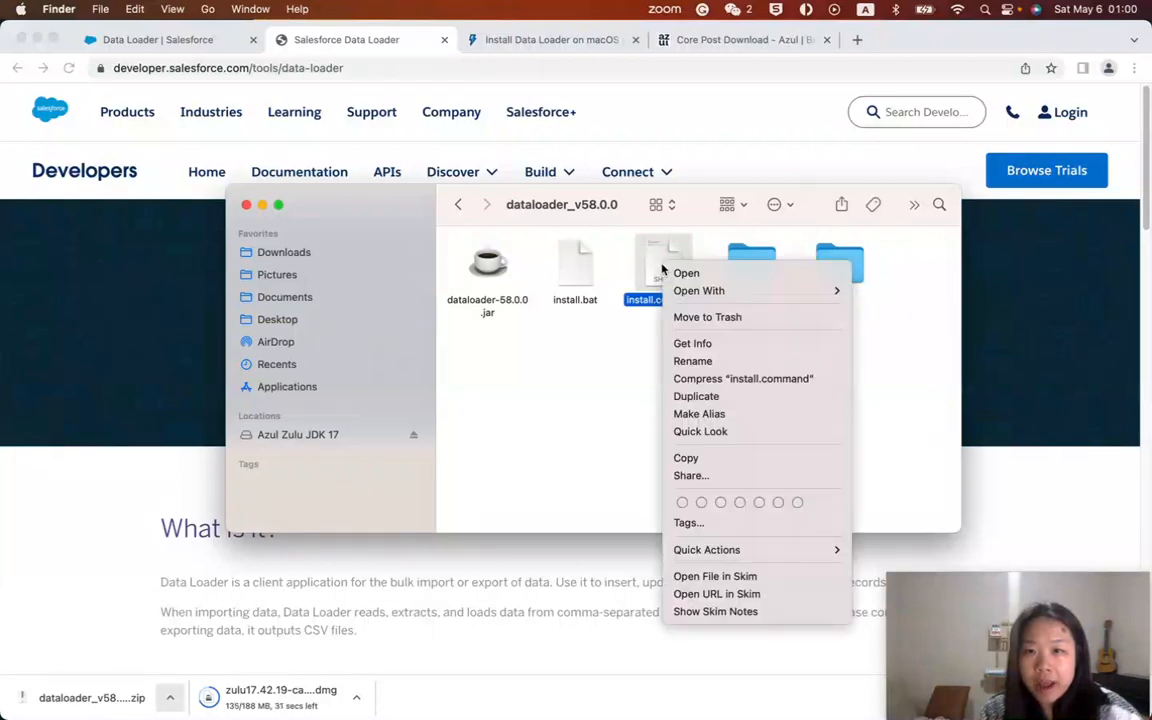
{"action": "left_click", "coordinate": [684, 274]}
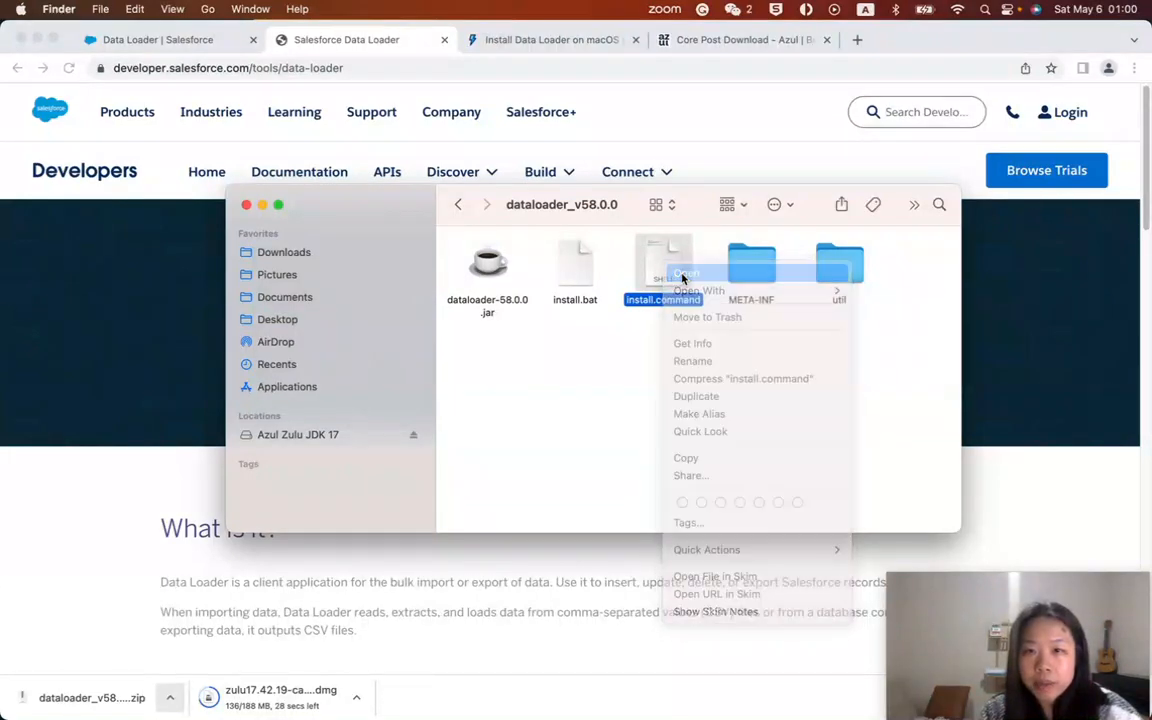
{"action": "left_click", "coordinate": [538, 374]}
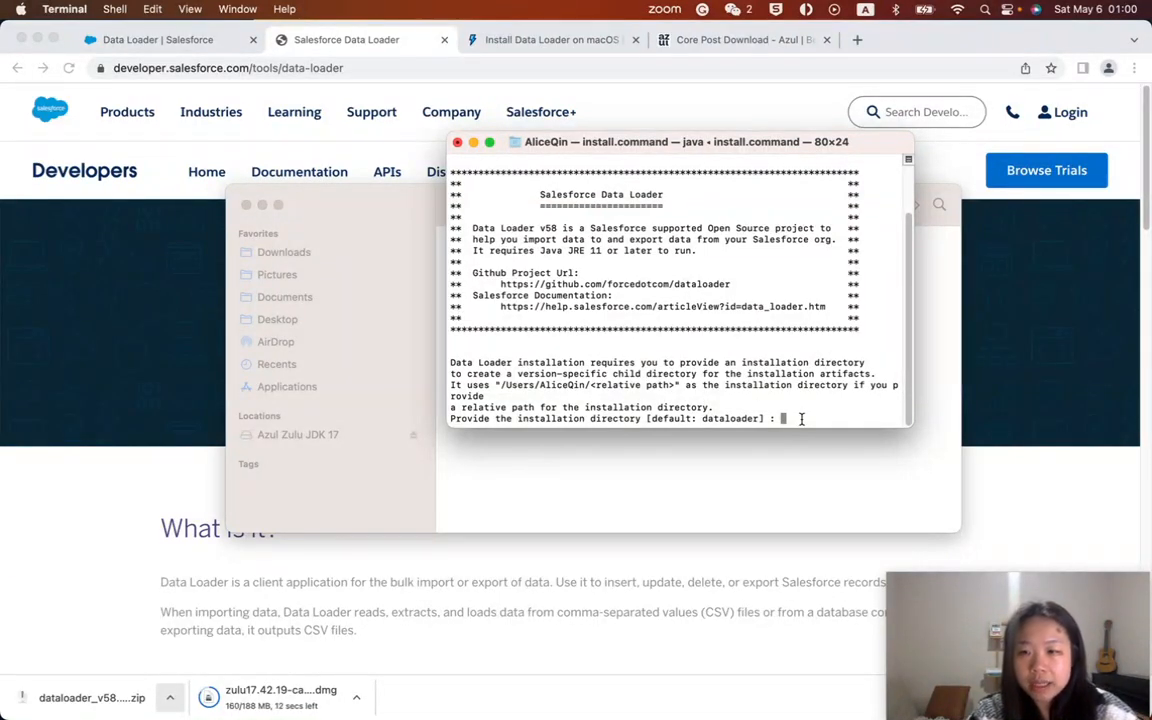
Accept the default installation directory and answer Yes to overwriting the previously installed Data Loader v58.0.0.
{"action": "key", "text": "Return"}
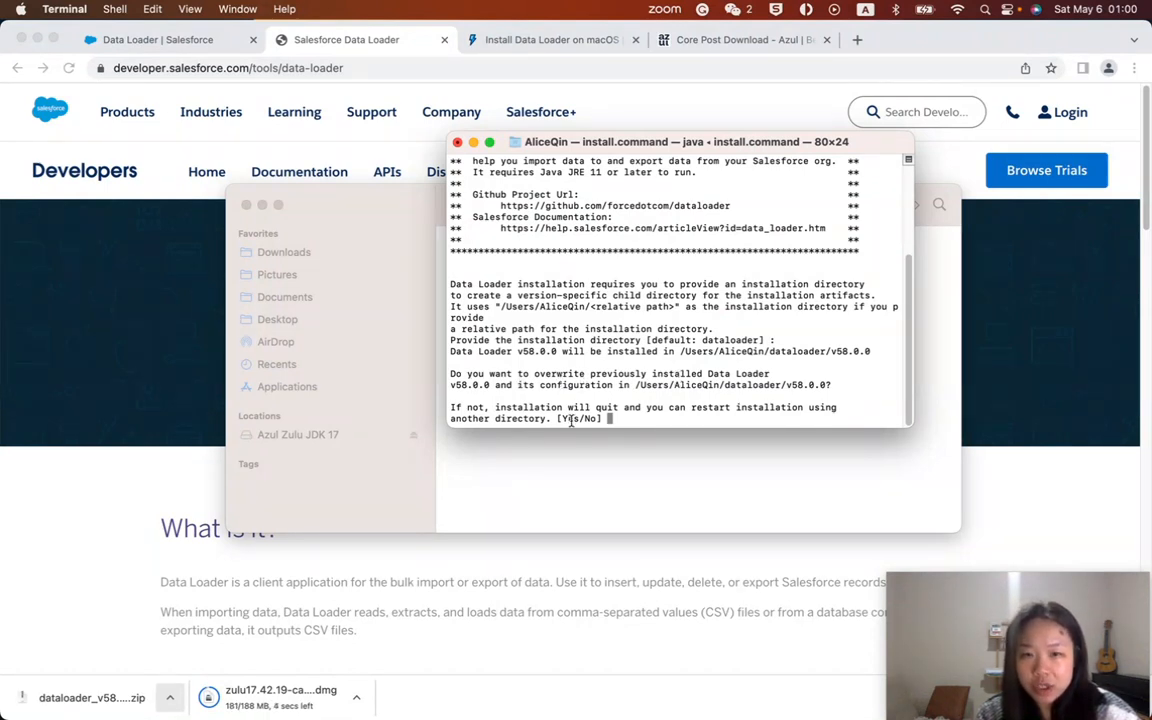
{"action": "type", "text": "Yes"}
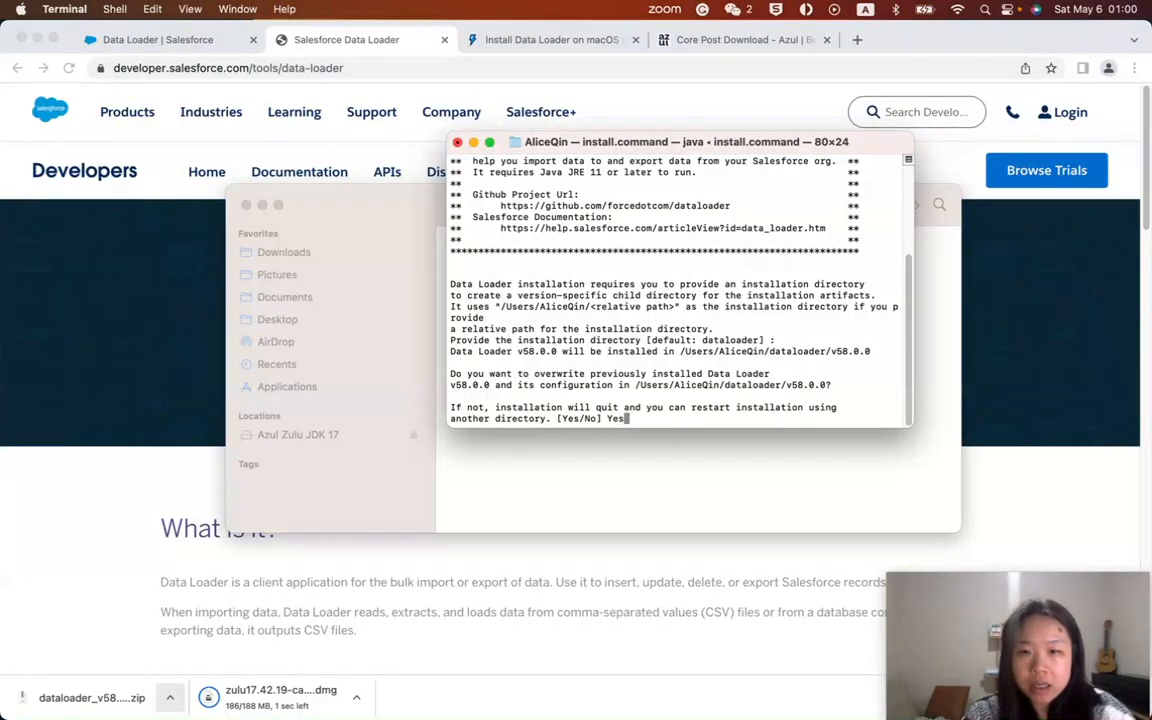
{"action": "key", "text": "Return"}
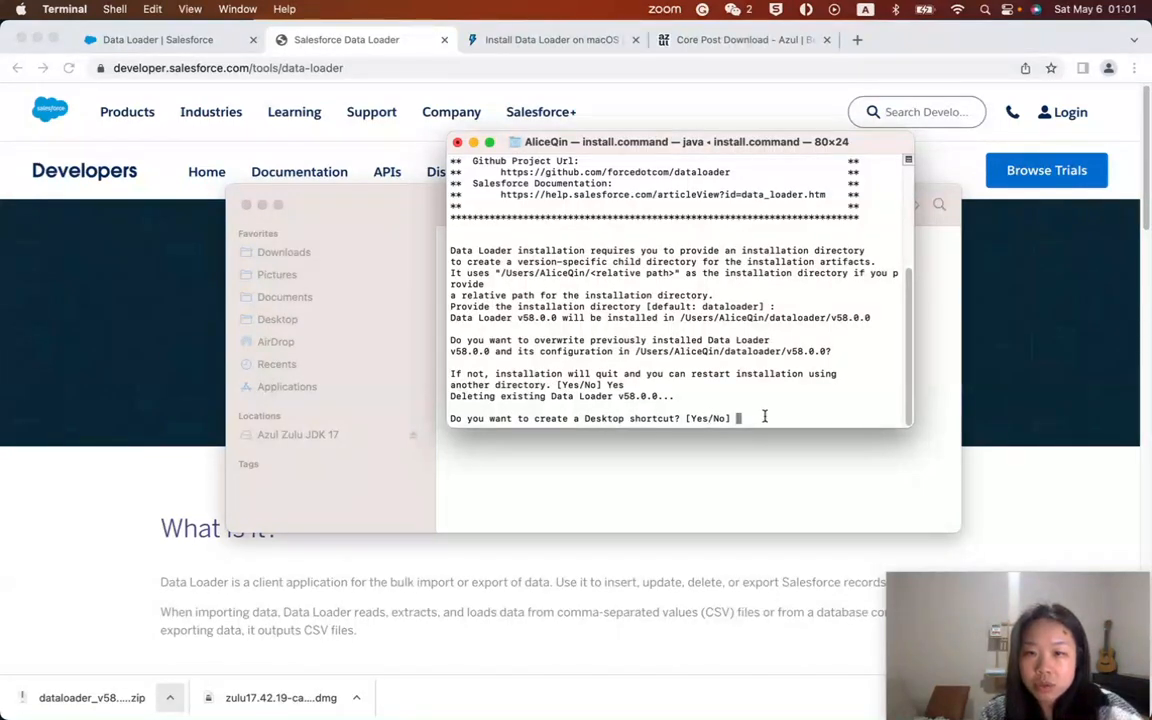
Answer Yes to creating the Desktop and Applications directory shortcuts, and close the Terminal window once the installer has ended.
{"action": "type", "text": "Yes"}
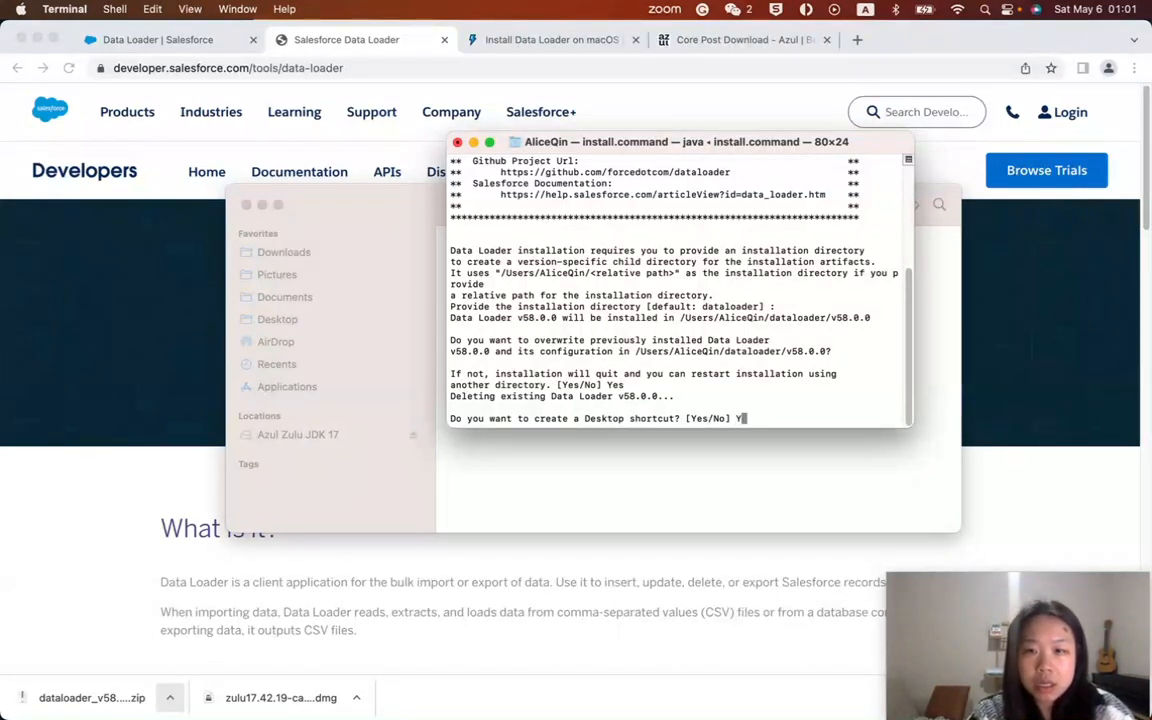
{"action": "key", "text": "Return"}
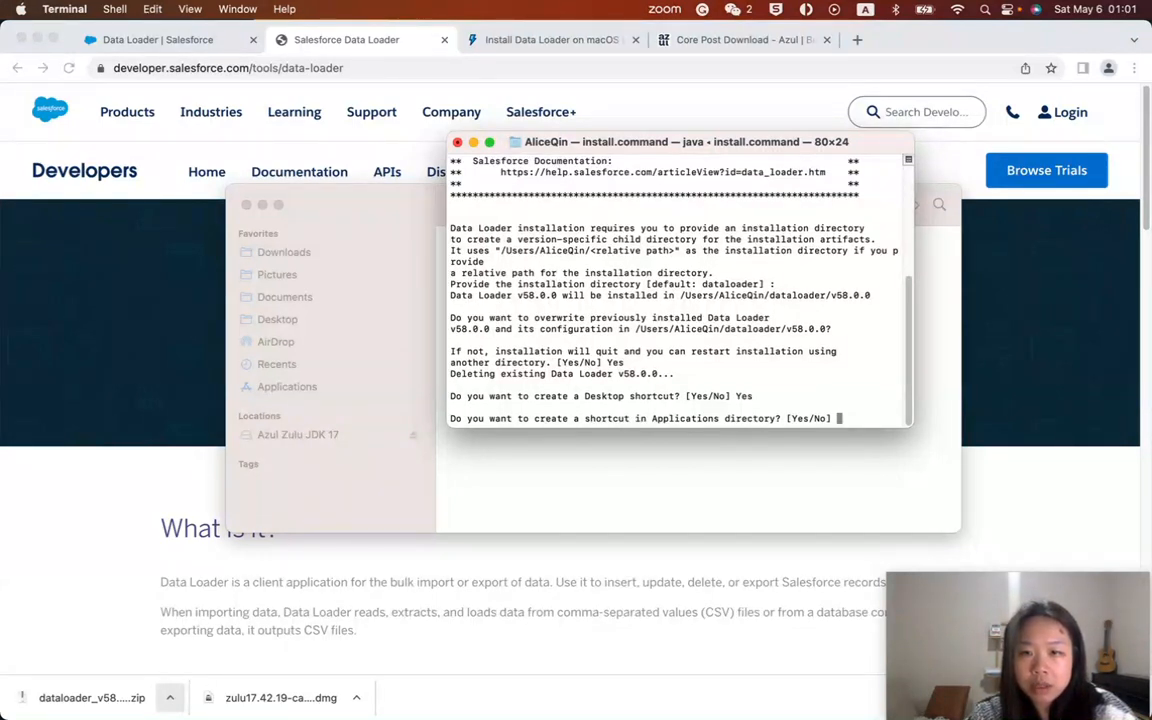
{"action": "type", "text": "Yes"}
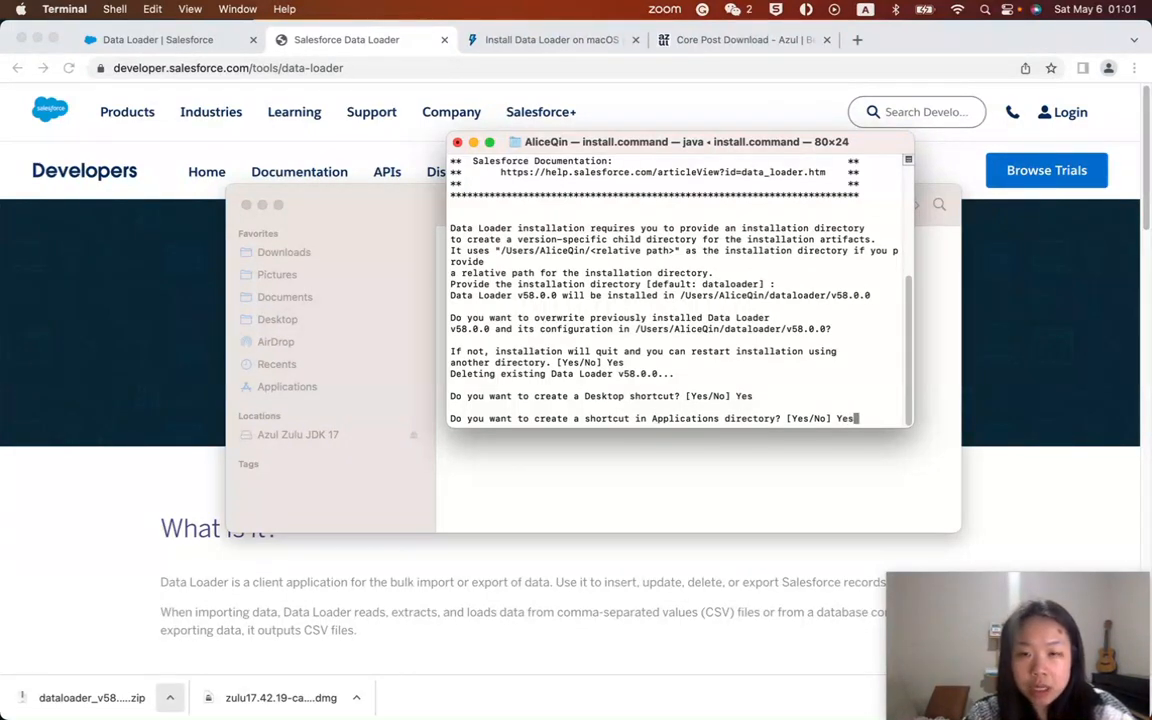
{"action": "key", "text": "Return"}
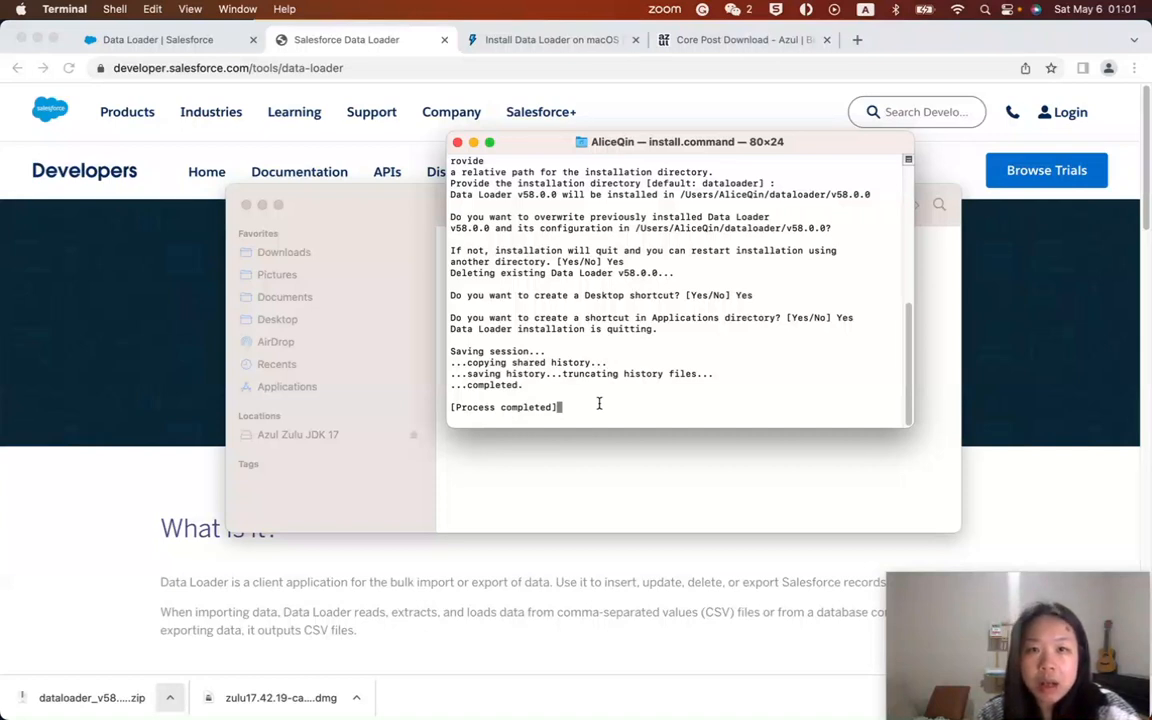
{"action": "left_click", "coordinate": [458, 143]}
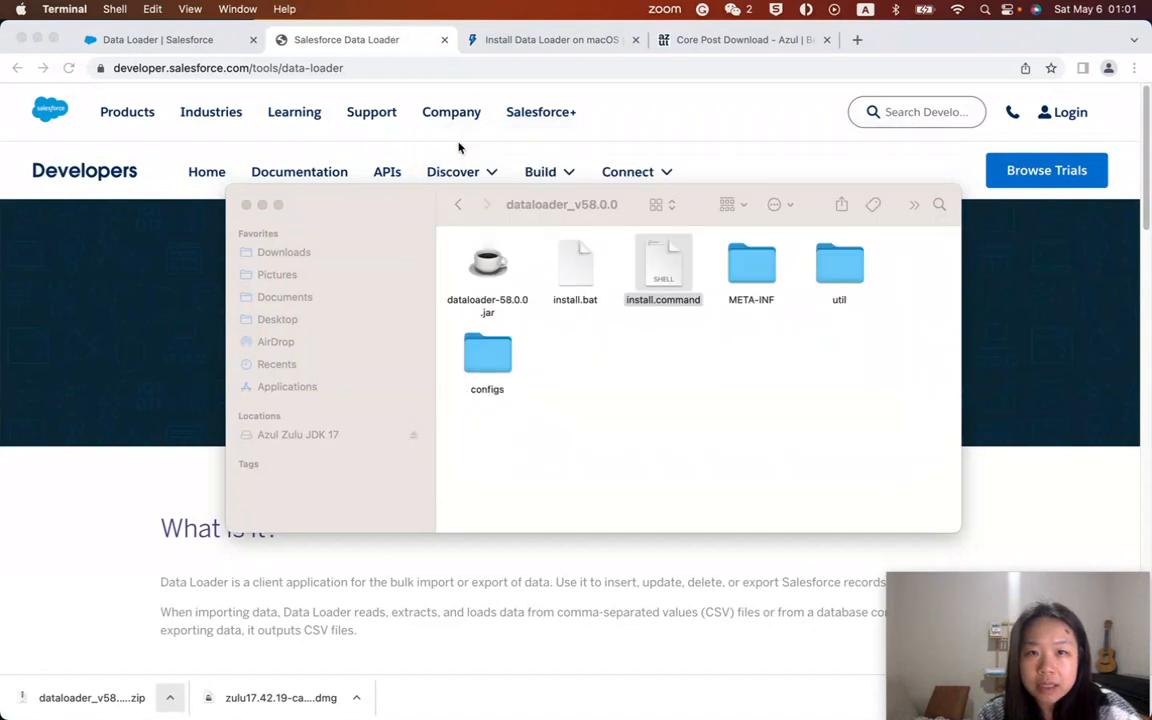
Launch DataLoader 58.0.0 from the Applications folder to check that it starts, and close its window.
{"action": "left_click", "coordinate": [292, 390]}
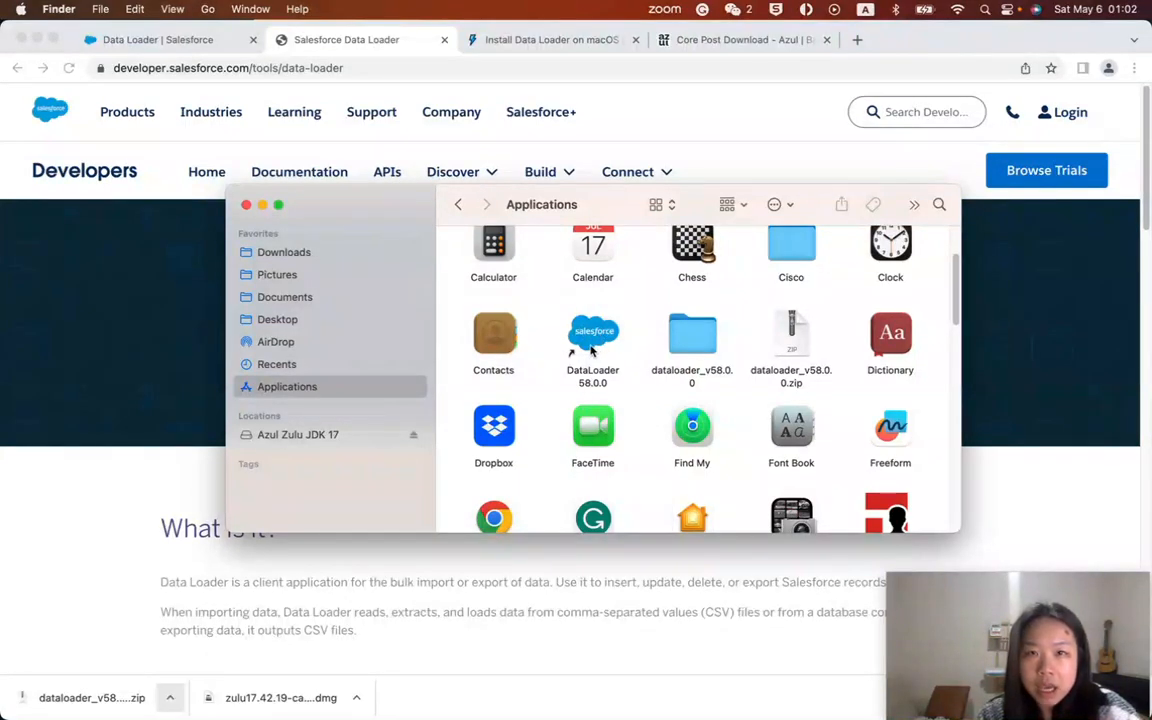
{"action": "left_click", "coordinate": [594, 343]}
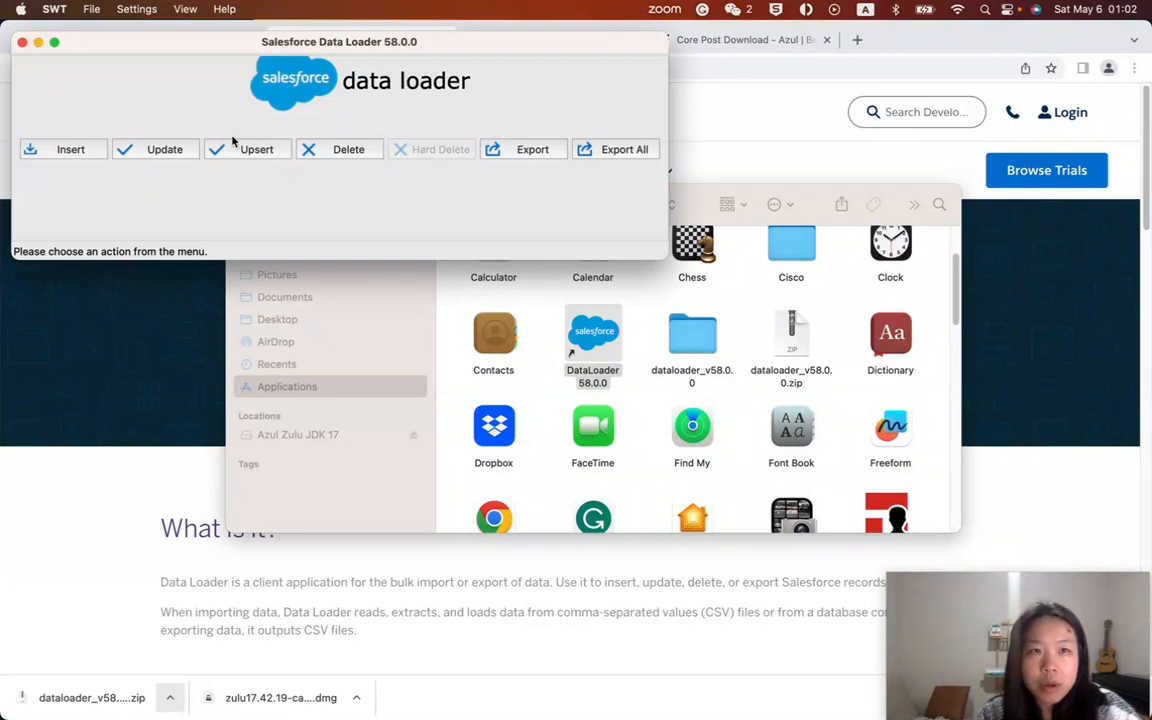
{"action": "left_click", "coordinate": [21, 43]}
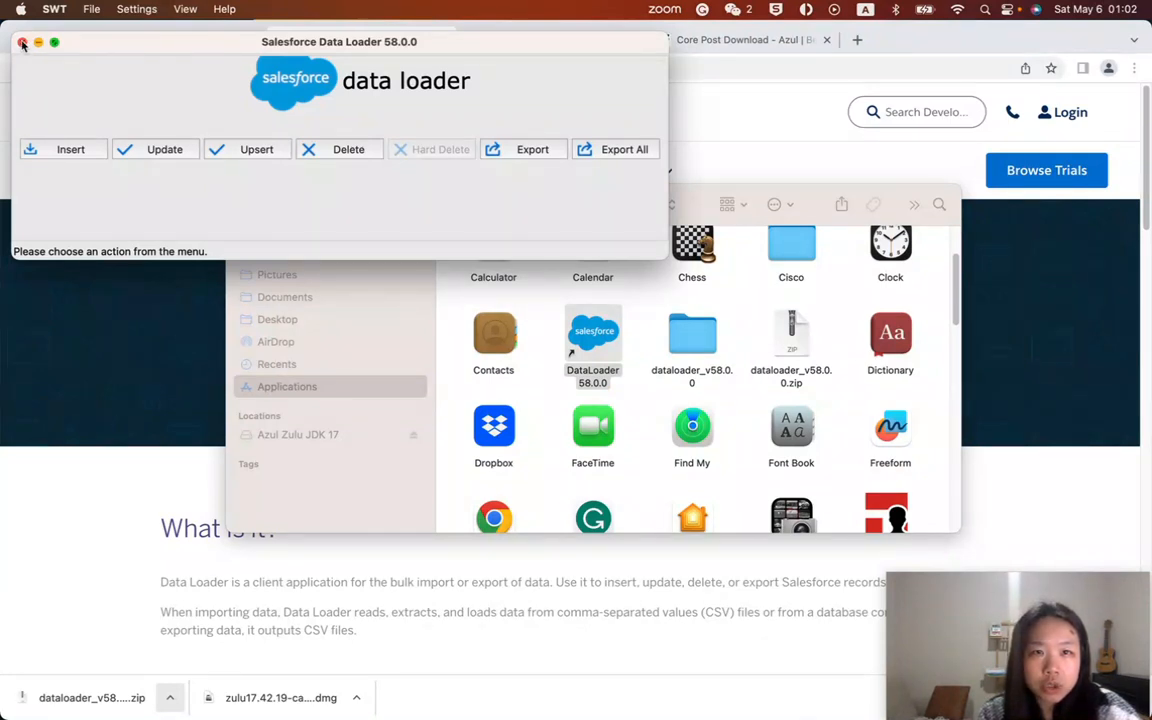
Show the downloaded Zulu 17 .dmg in Finder, open it and start the Azul Zulu JDK 17 package installer.
{"action": "left_click", "coordinate": [357, 698]}
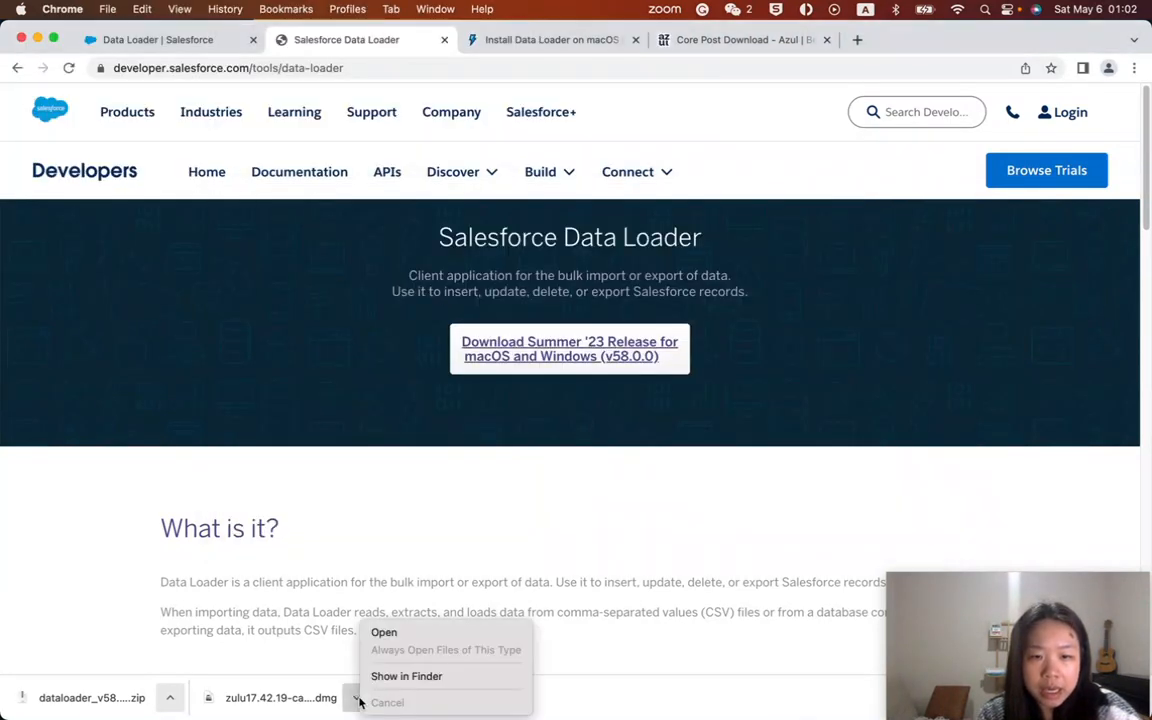
{"action": "left_click", "coordinate": [386, 678]}
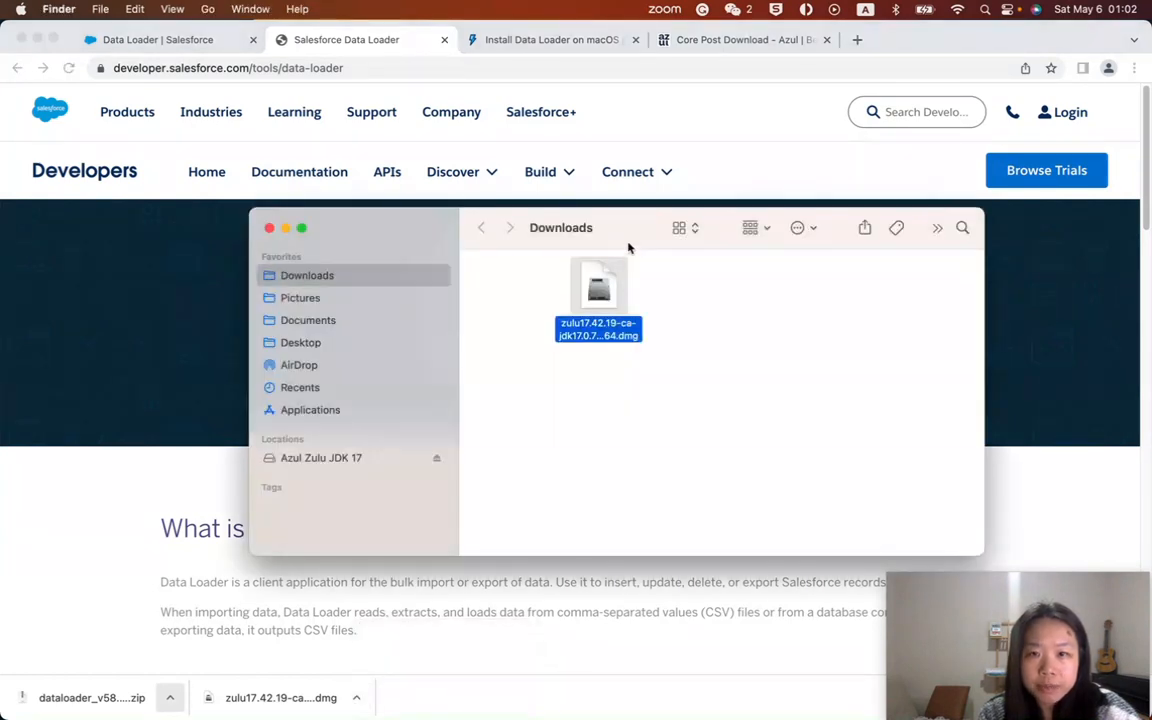
{"action": "double_click", "coordinate": [597, 292]}
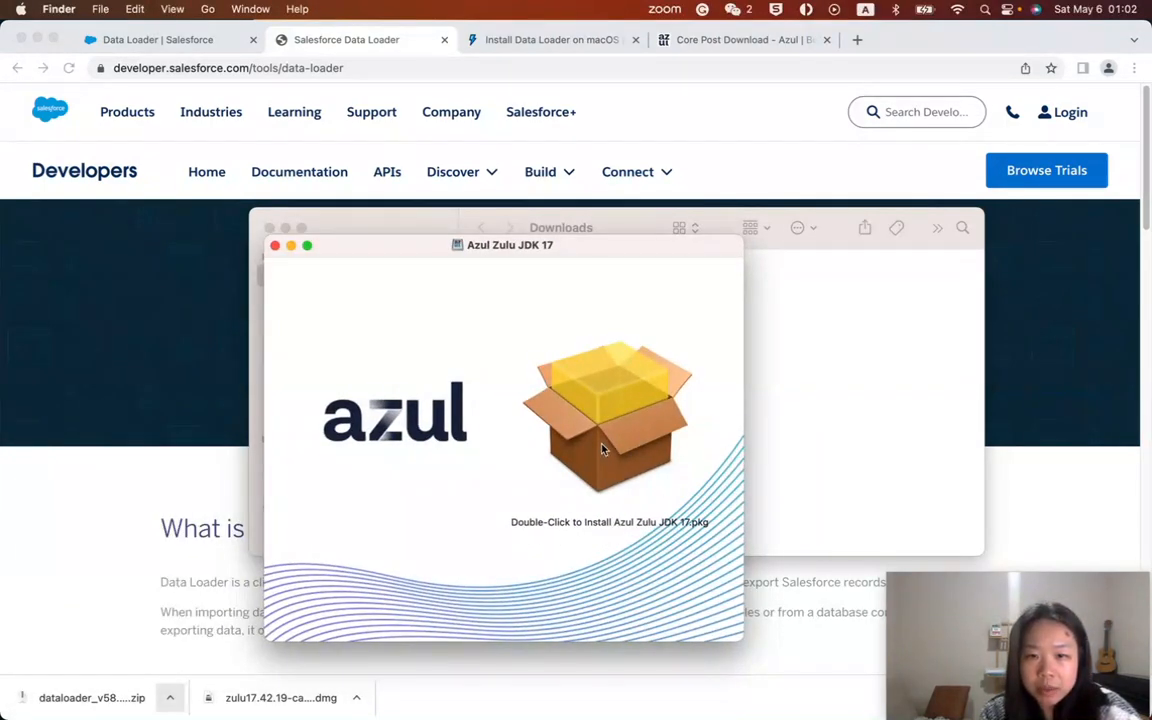
{"action": "left_click", "coordinate": [600, 406]}
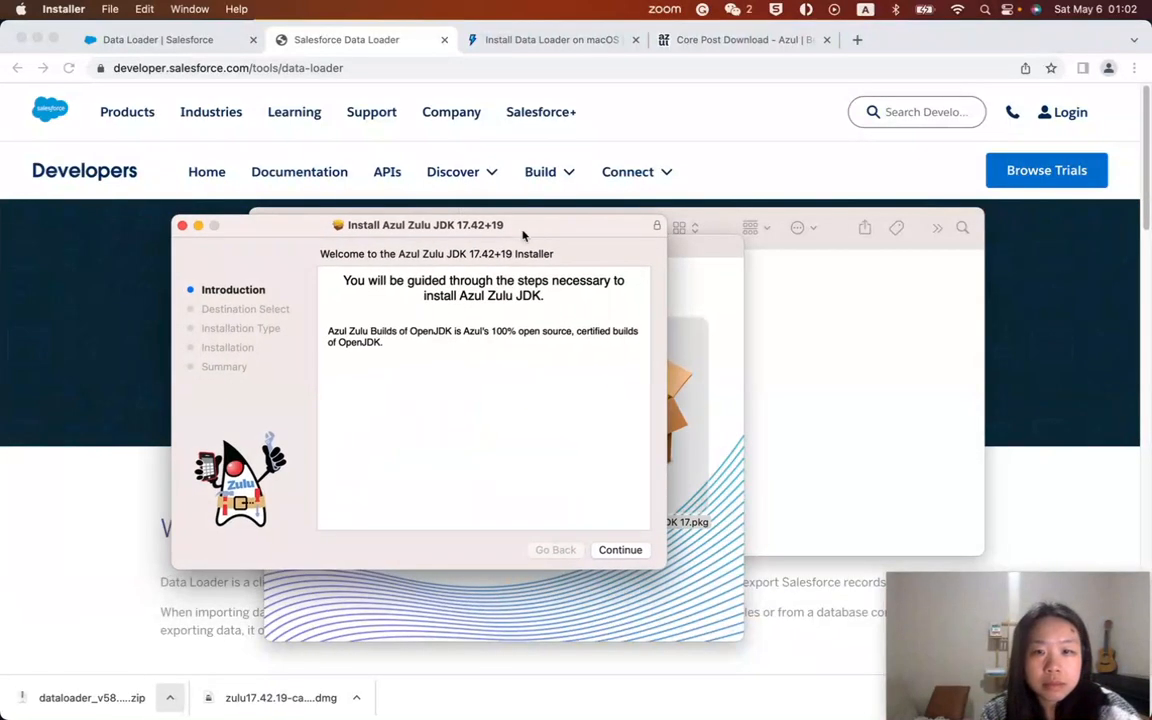
Run the standard installation of Azul Zulu JDK 17.42+19 on Macintosh HD, authorize it with the account password, and close the installer.
{"action": "left_click", "coordinate": [614, 556]}
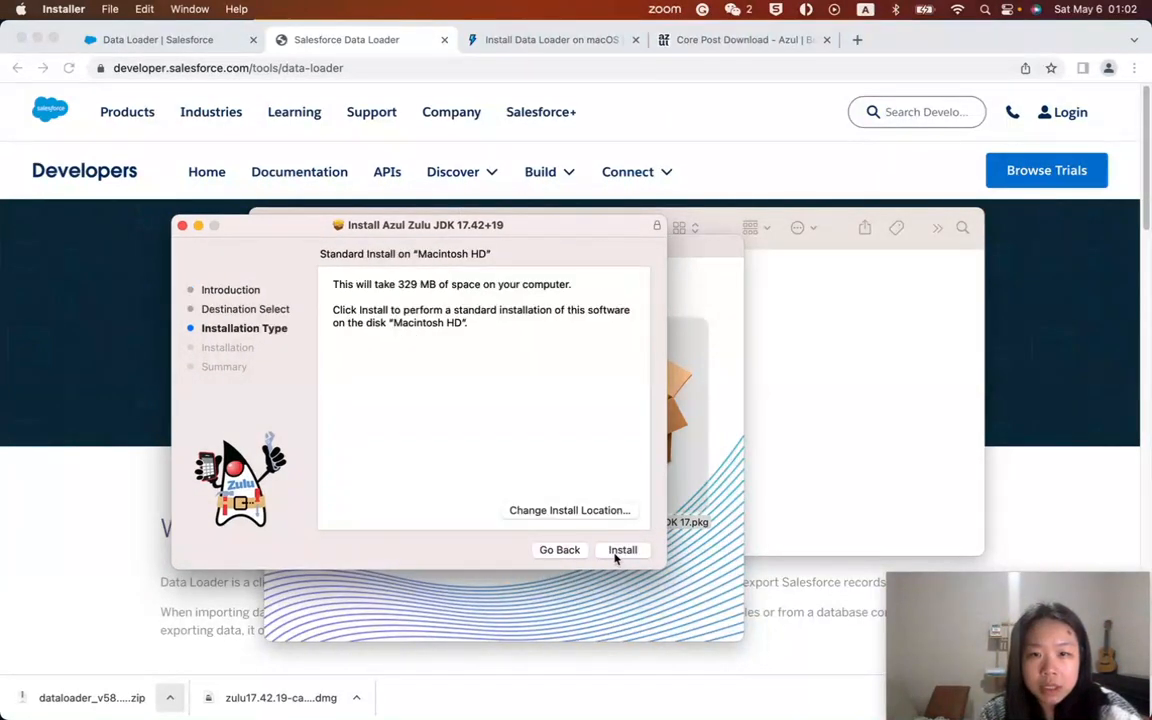
{"action": "left_click", "coordinate": [618, 552]}
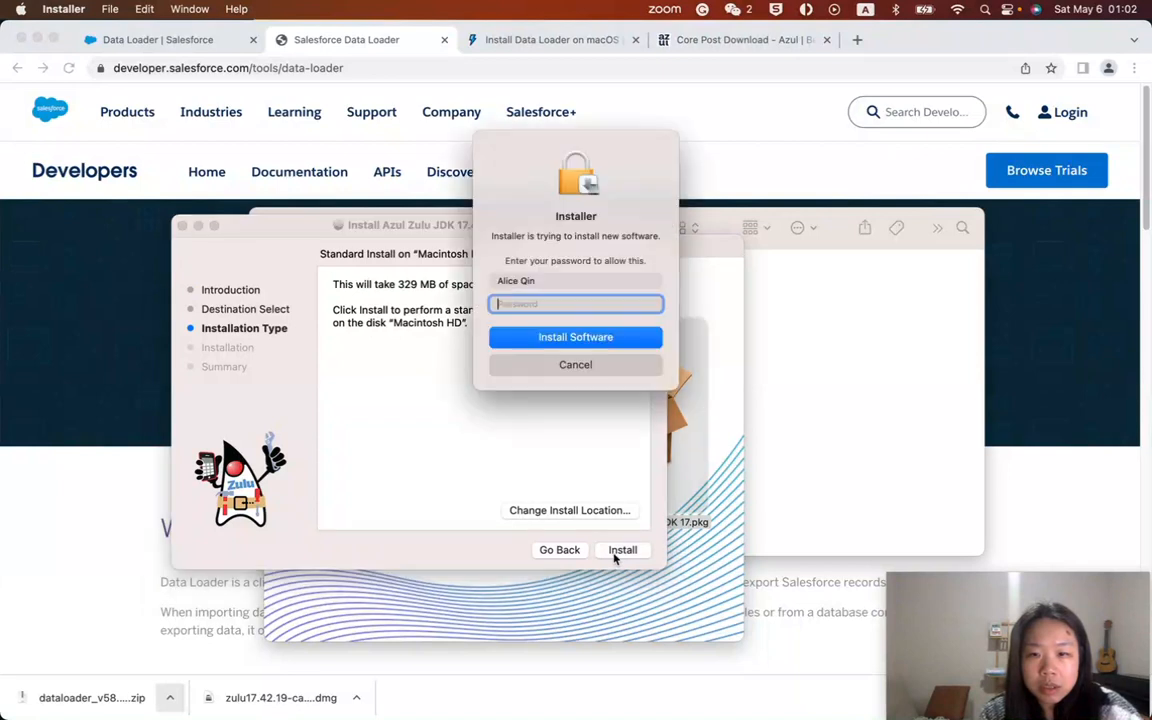
{"action": "type", "text": "****"}
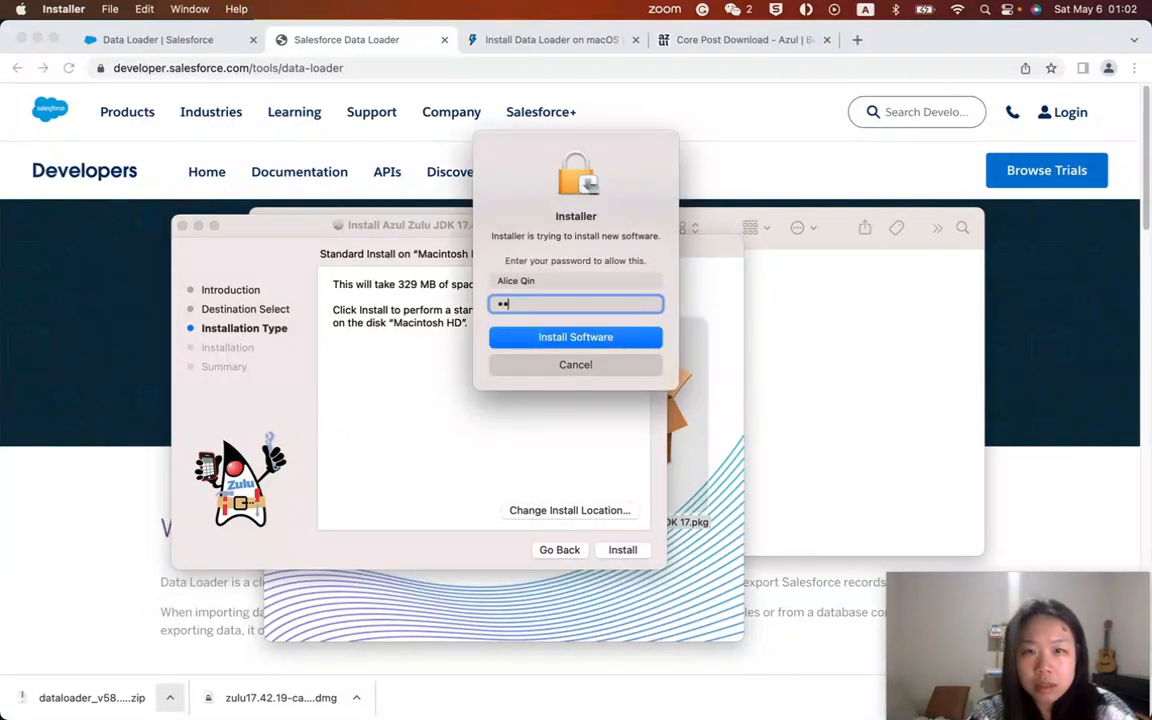
{"action": "left_click", "coordinate": [527, 337]}
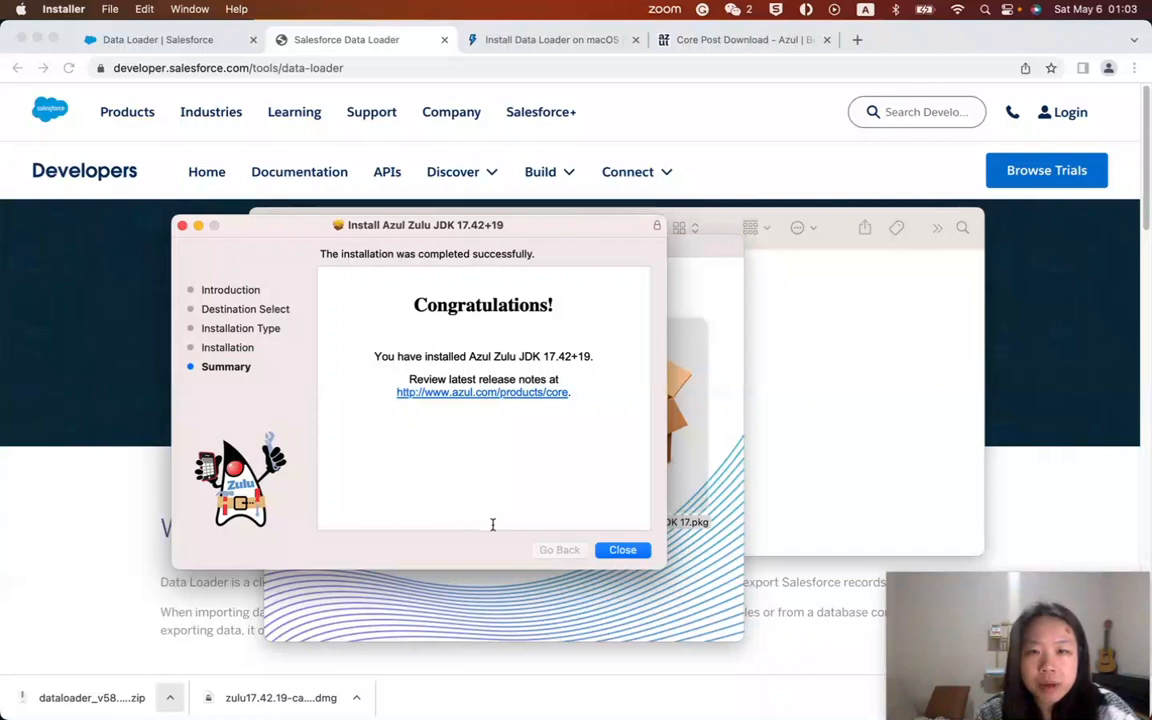
{"action": "left_click", "coordinate": [623, 551]}
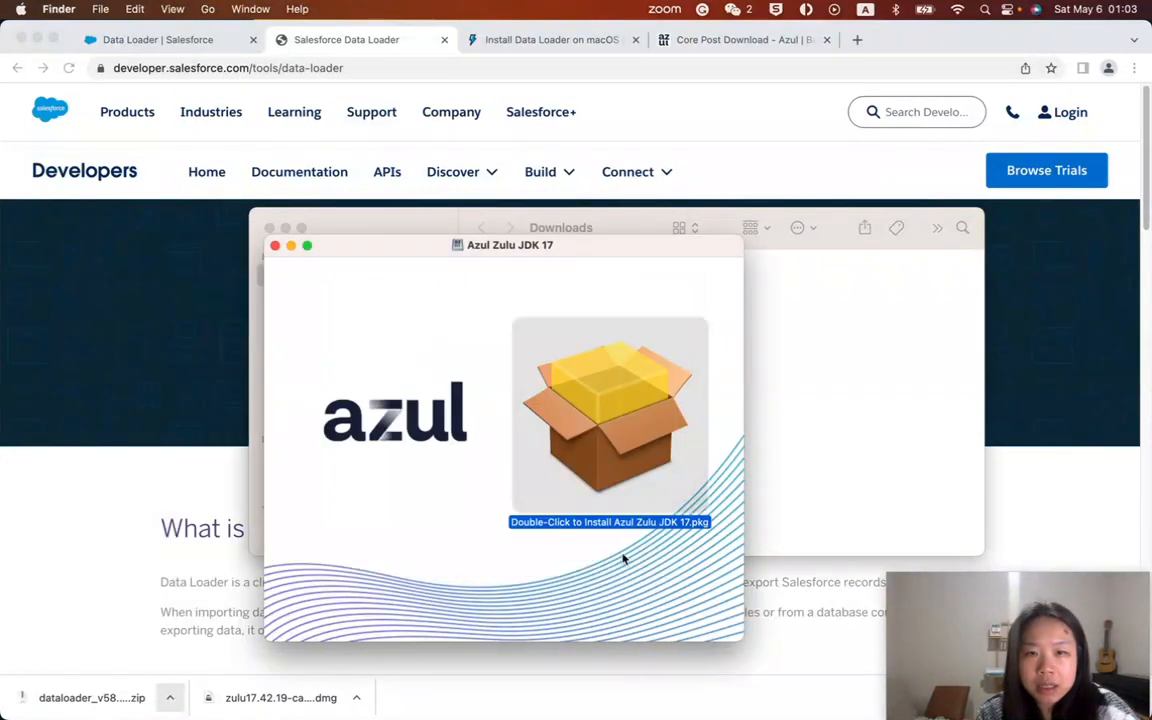
Close the Azul Zulu JDK 17 and Downloads windows and launch DataLoader 58.0.0 from the Applications folder.
{"action": "left_click", "coordinate": [275, 245]}
{"action": "left_click", "coordinate": [269, 229]}
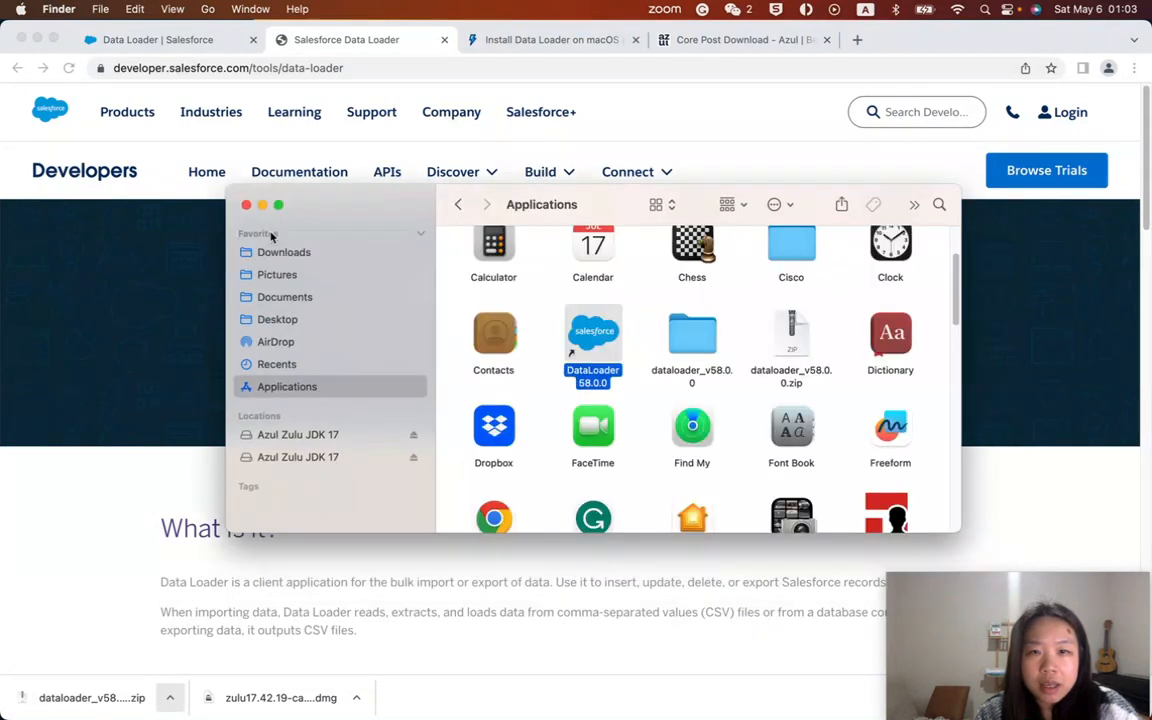
{"action": "double_click", "coordinate": [594, 322]}
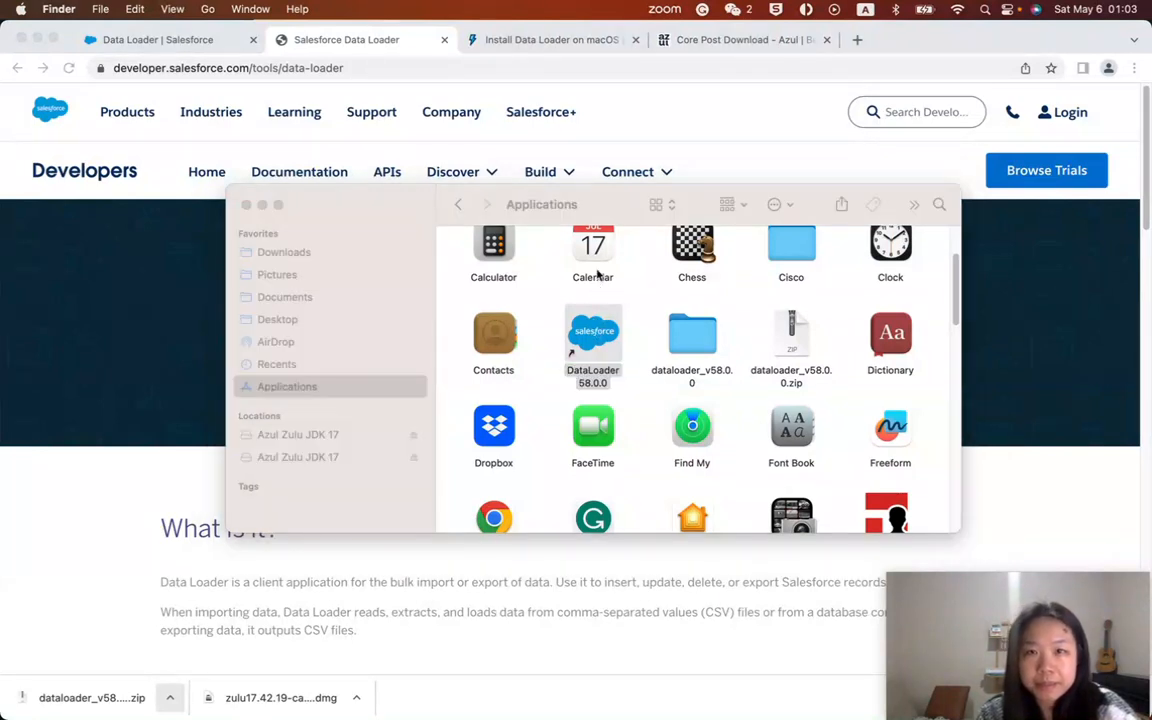